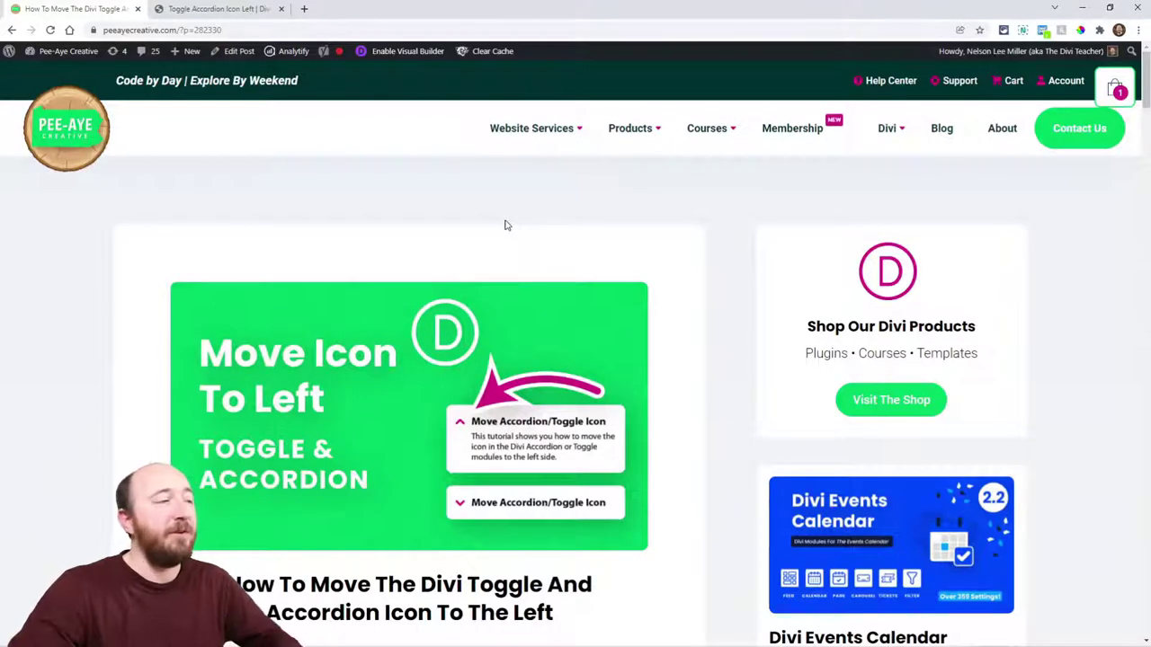
# Find the custom CSS class instructions in the tutorial article and copy the toggle class pa-toggle-icon-left.
pyautogui.scroll(-2, 506, 224)
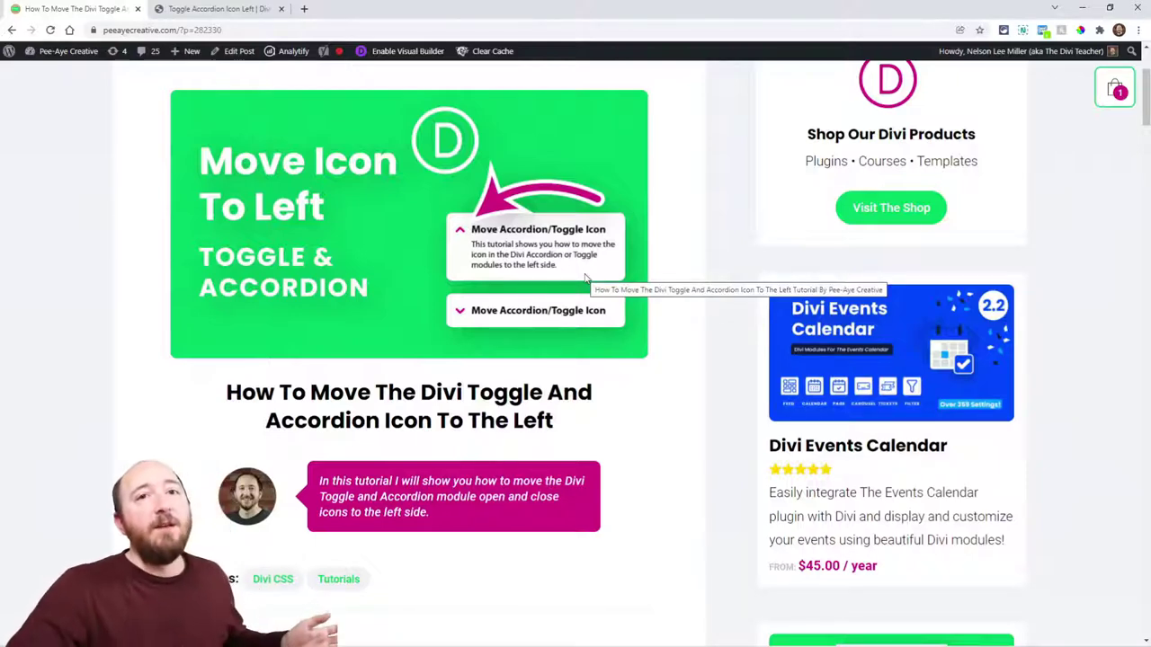
pyautogui.scroll(-5, 670, 347)
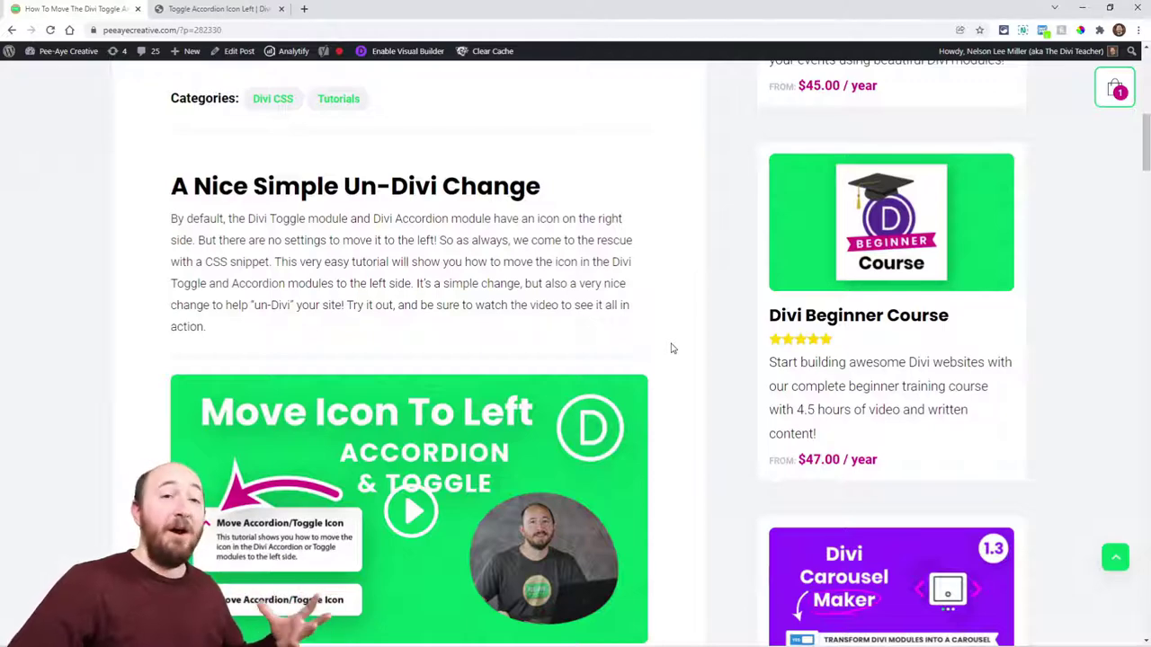
pyautogui.scroll(-3, 670, 348)
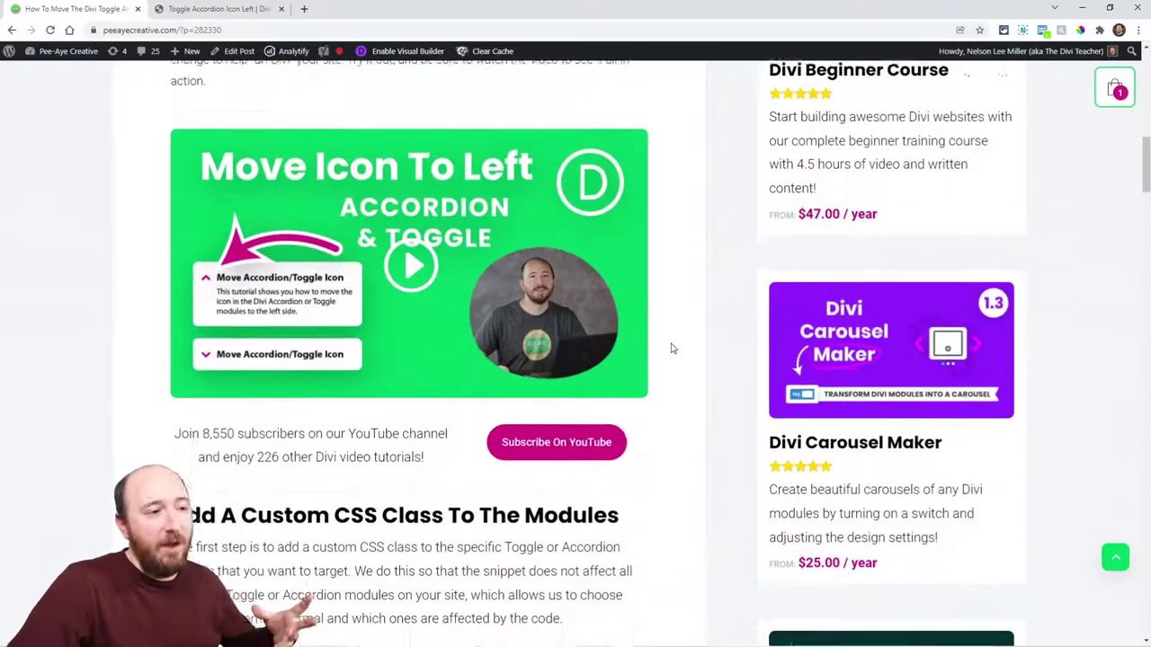
pyautogui.scroll(-2, 670, 348)
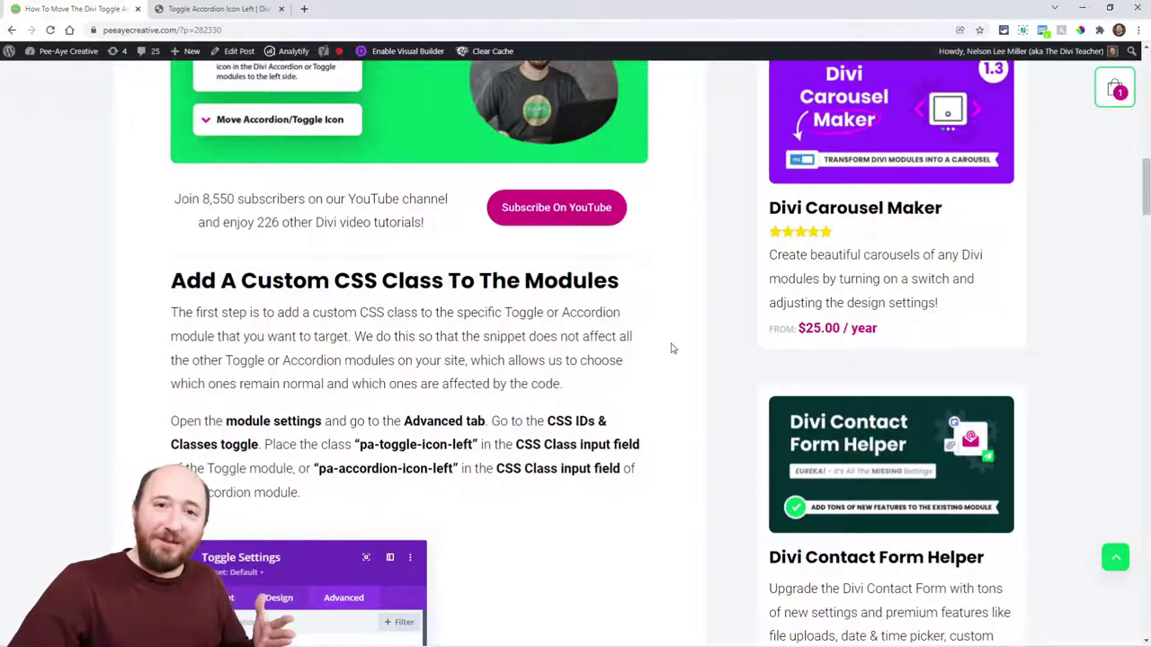
pyautogui.scroll(-2, 669, 348)
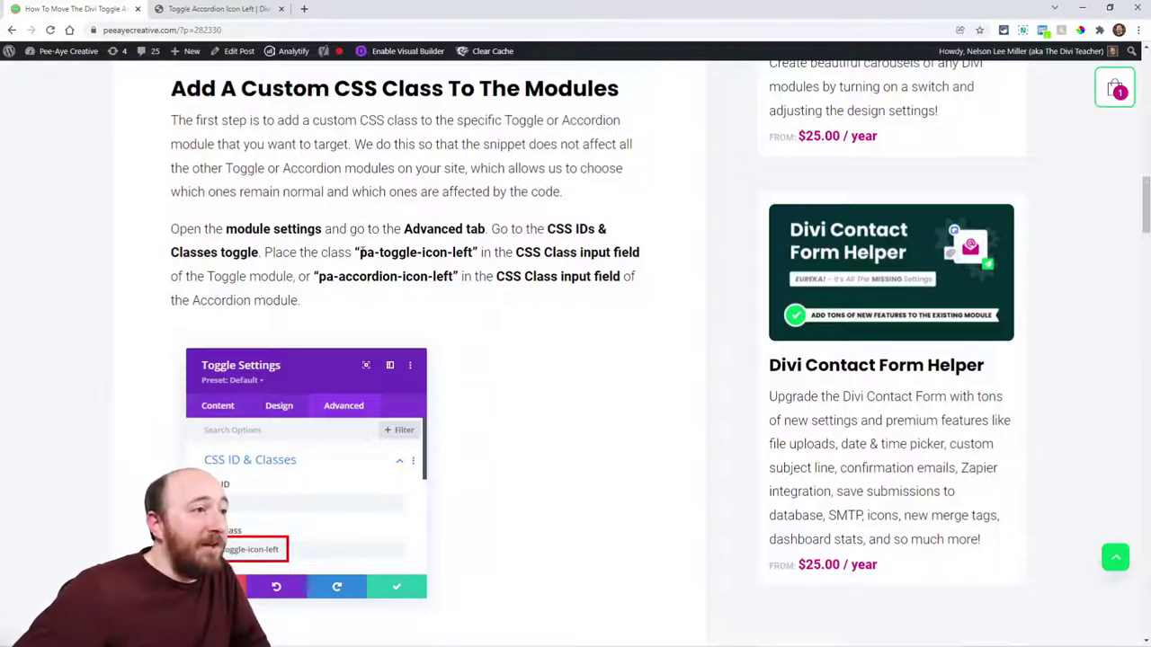
pyautogui.moveTo(361, 254); pyautogui.dragTo(474, 255)
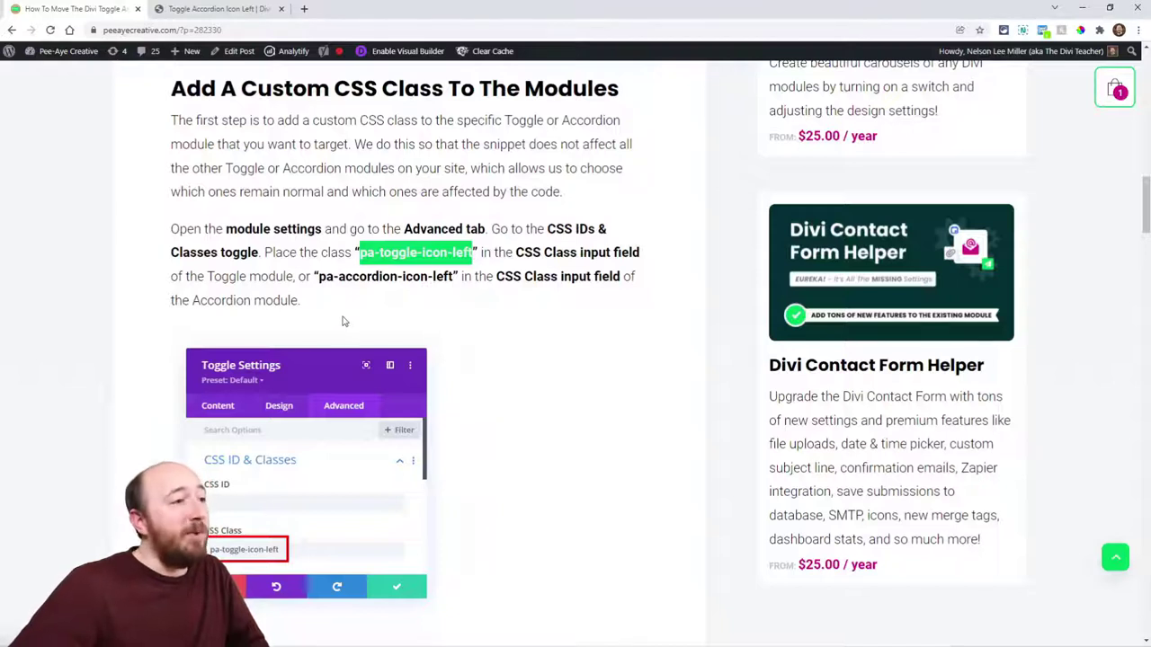
pyautogui.moveTo(318, 278); pyautogui.dragTo(456, 279)
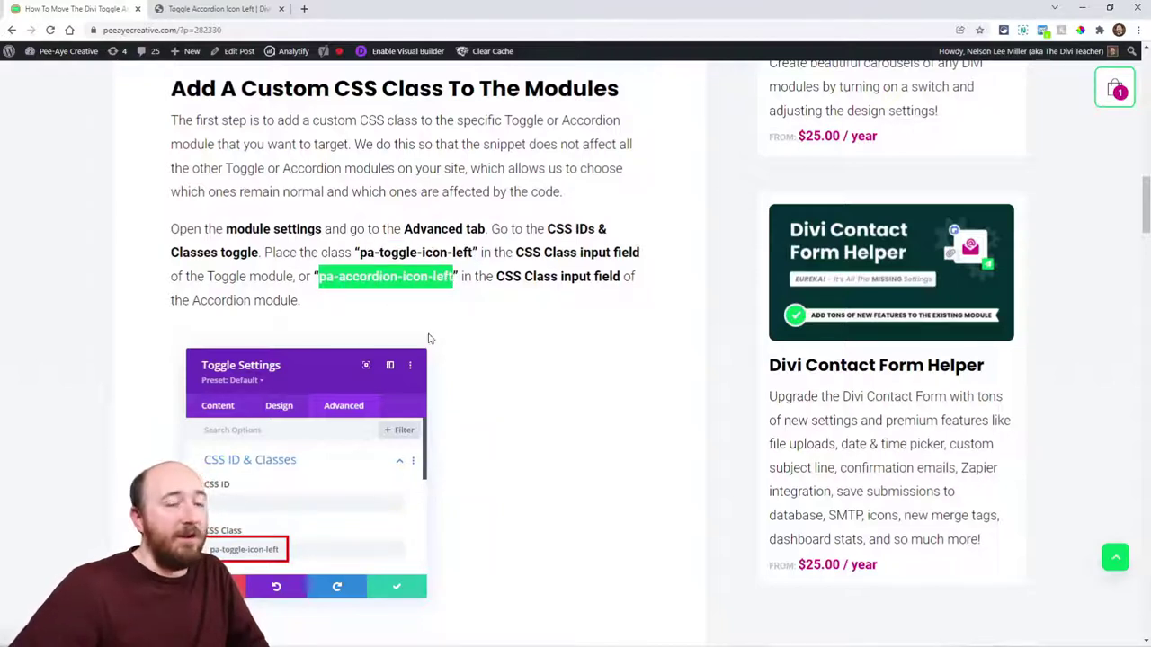
pyautogui.moveTo(360, 253); pyautogui.dragTo(475, 252)
pyautogui.hotkey('ctrl', 'c')
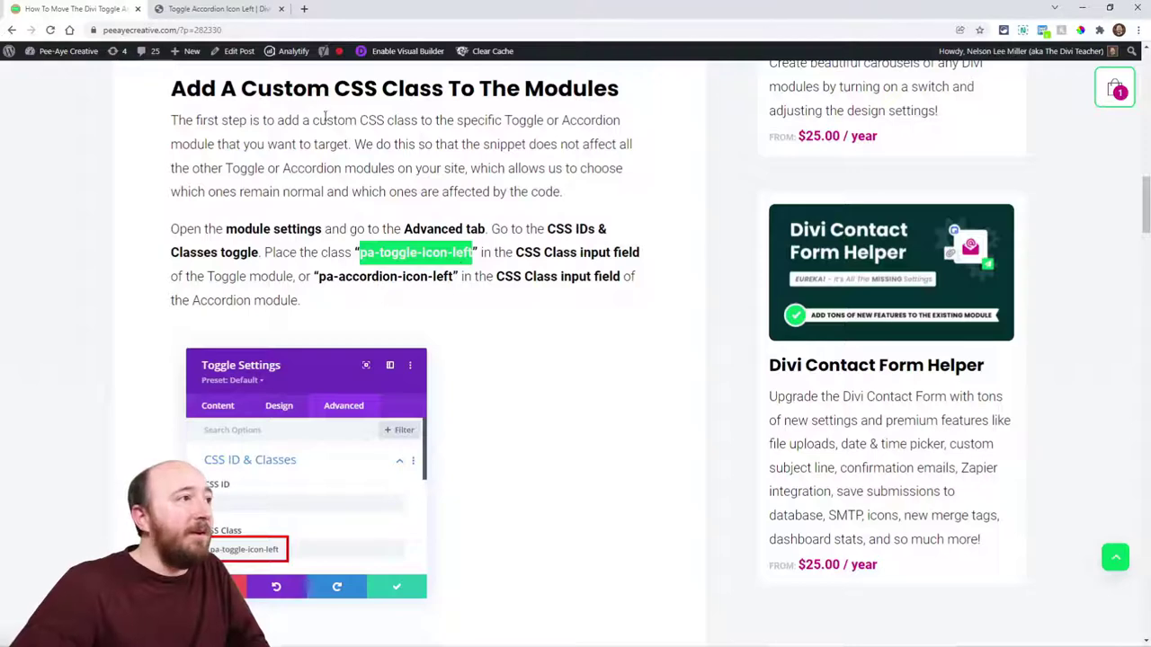
# On the demo page, set the CSS Class of the toggle under "Icon On The Left" to pa-toggle-icon-left and save the module settings.
pyautogui.click(193, 9)
pyautogui.scroll(-1, 524, 280)
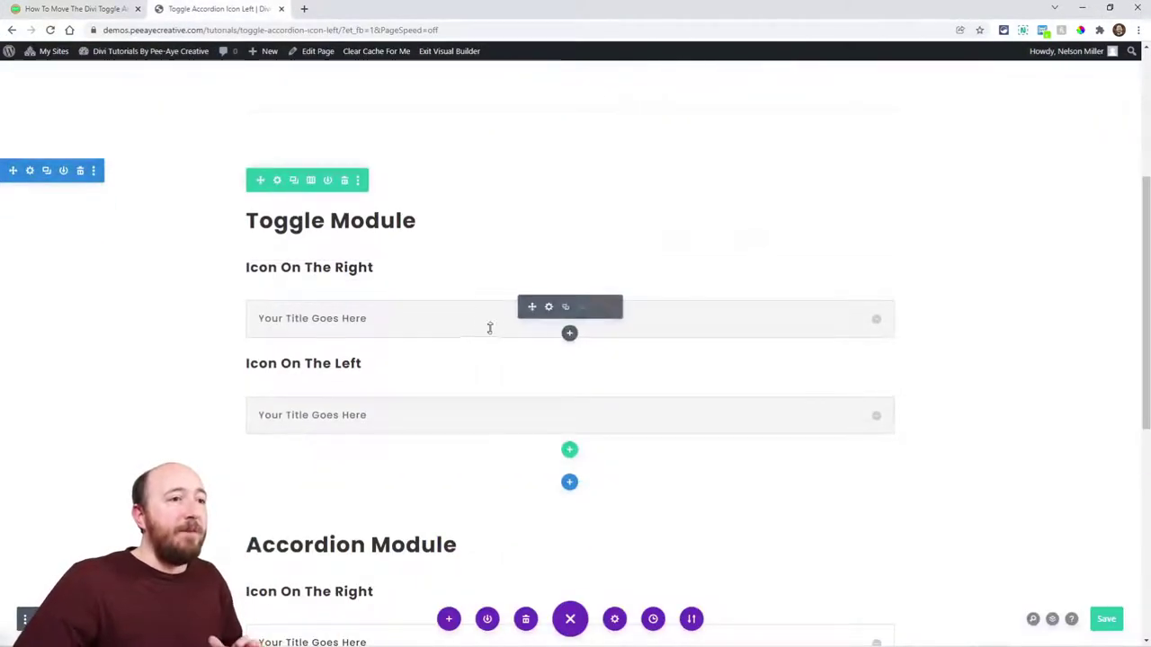
pyautogui.scroll(-4, 470, 321)
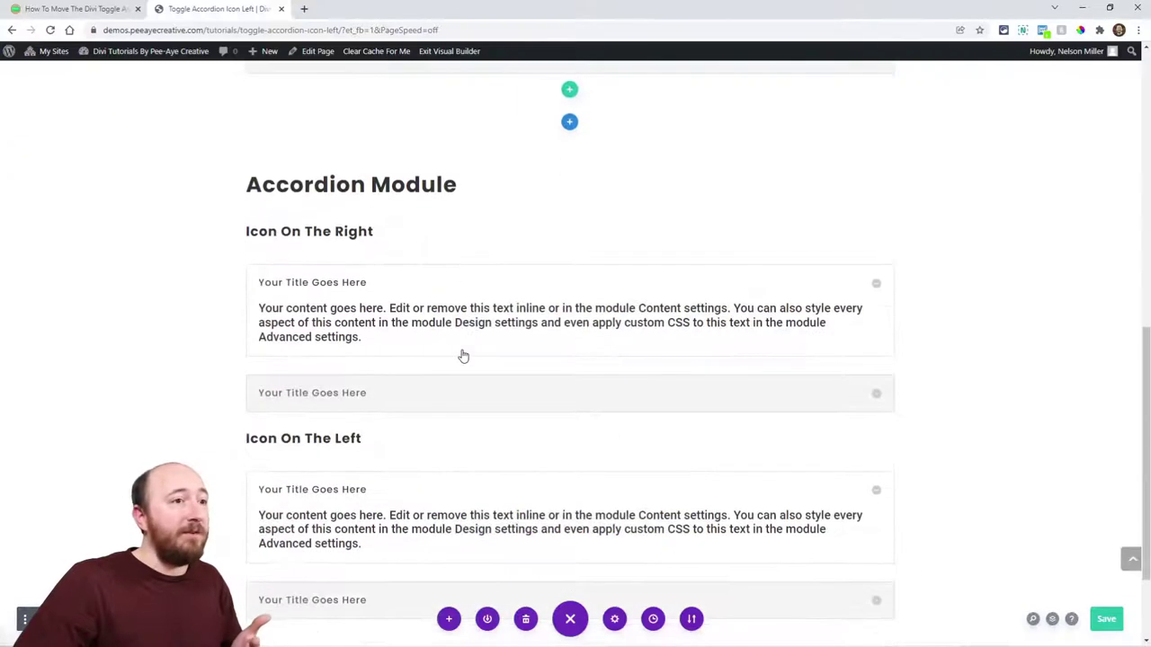
pyautogui.scroll(3, 455, 393)
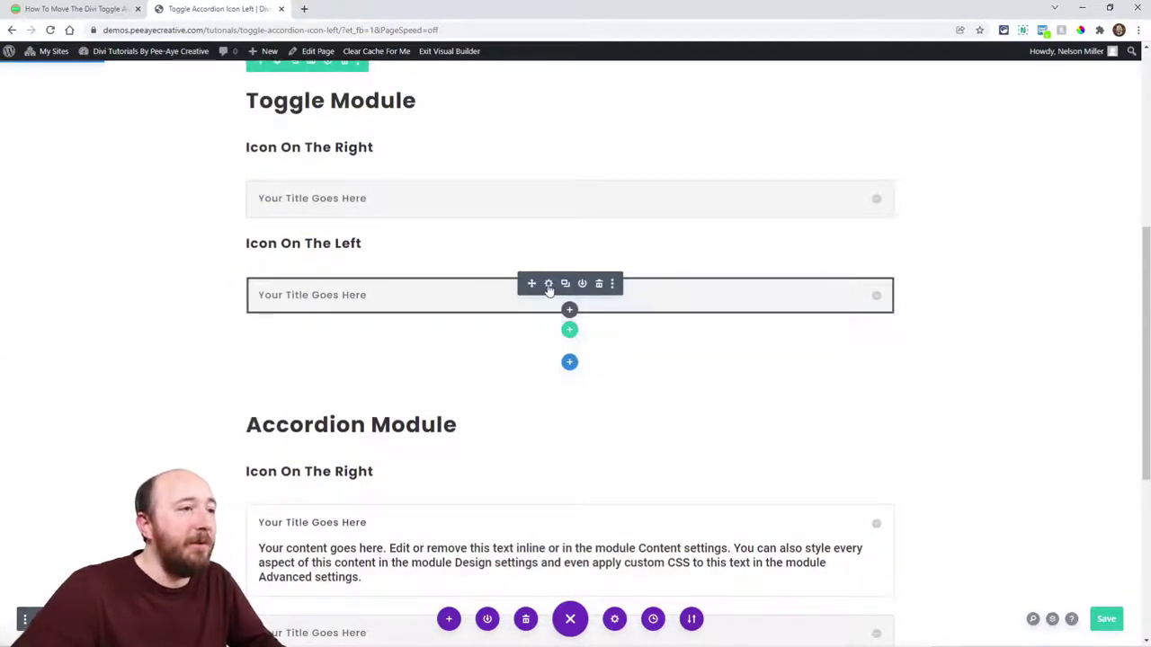
pyautogui.click(549, 285)
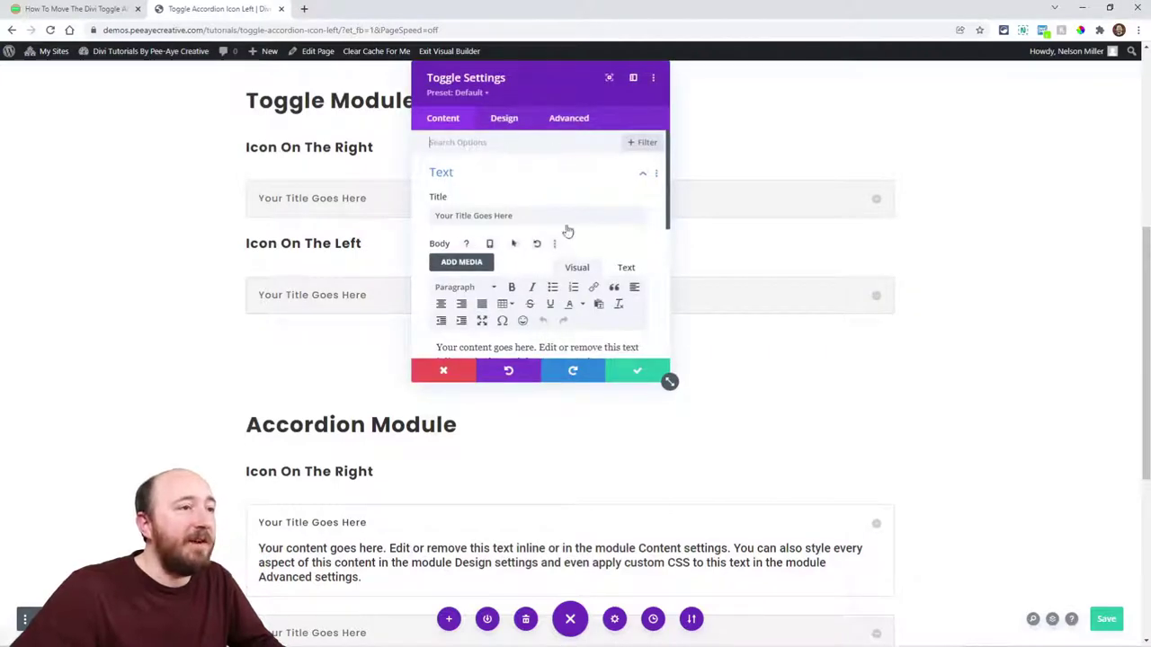
pyautogui.moveTo(552, 80); pyautogui.dragTo(669, 189)
pyautogui.click(687, 231)
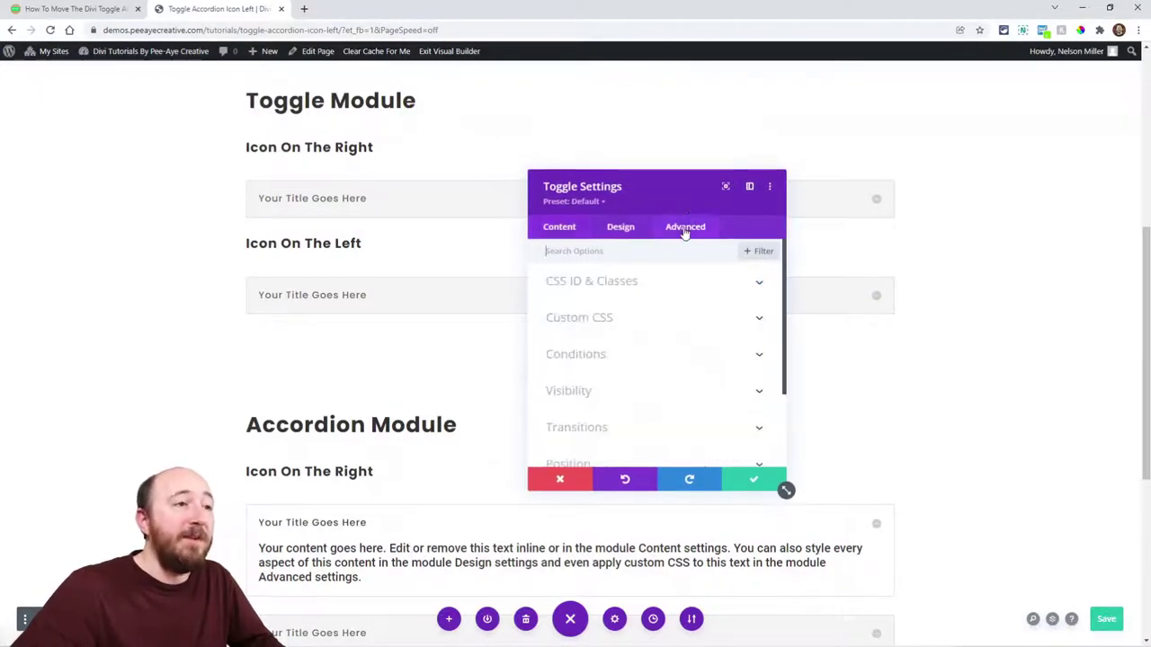
pyautogui.click(596, 288)
pyautogui.click(567, 368)
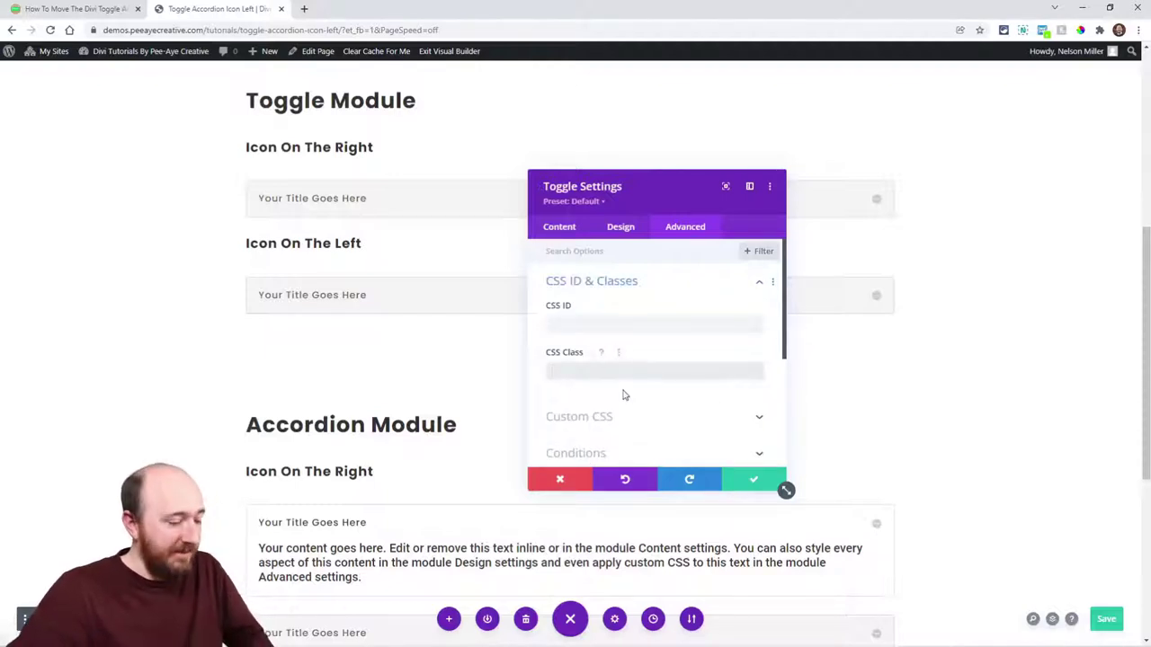
pyautogui.hotkey('ctrl', 'v')
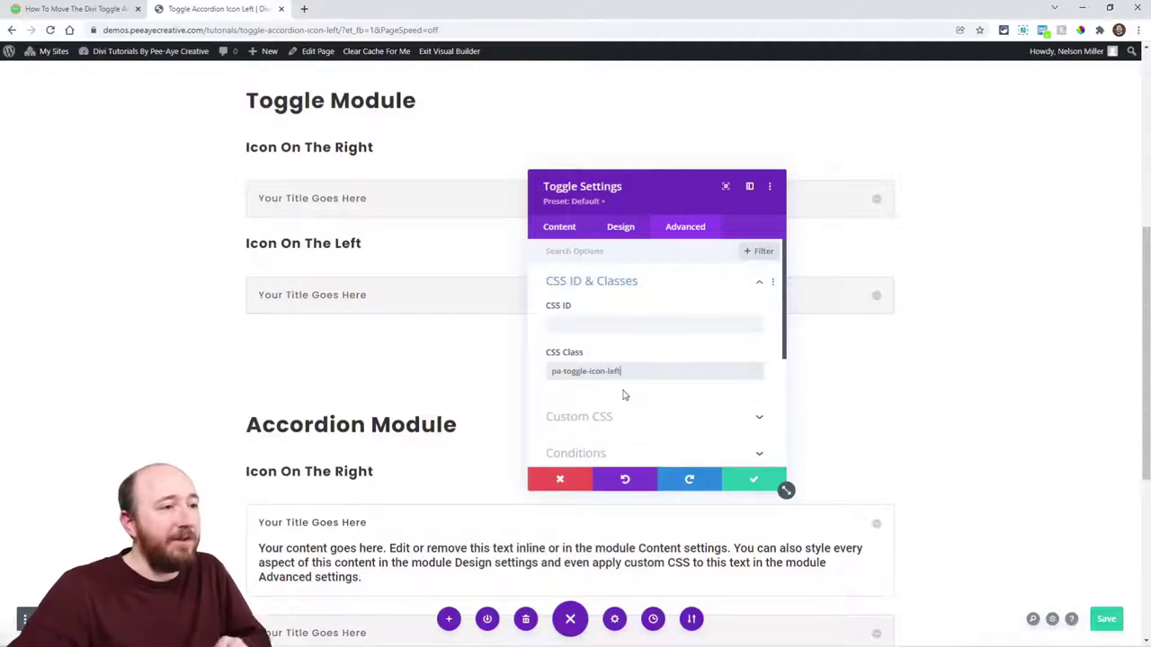
pyautogui.click(745, 481)
# Copy pa-accordion-icon-left from the tutorial and save it as the CSS Class of the demo page's accordion under "Icon On The Left".
pyautogui.click(72, 9)
pyautogui.scroll(-1, 503, 342)
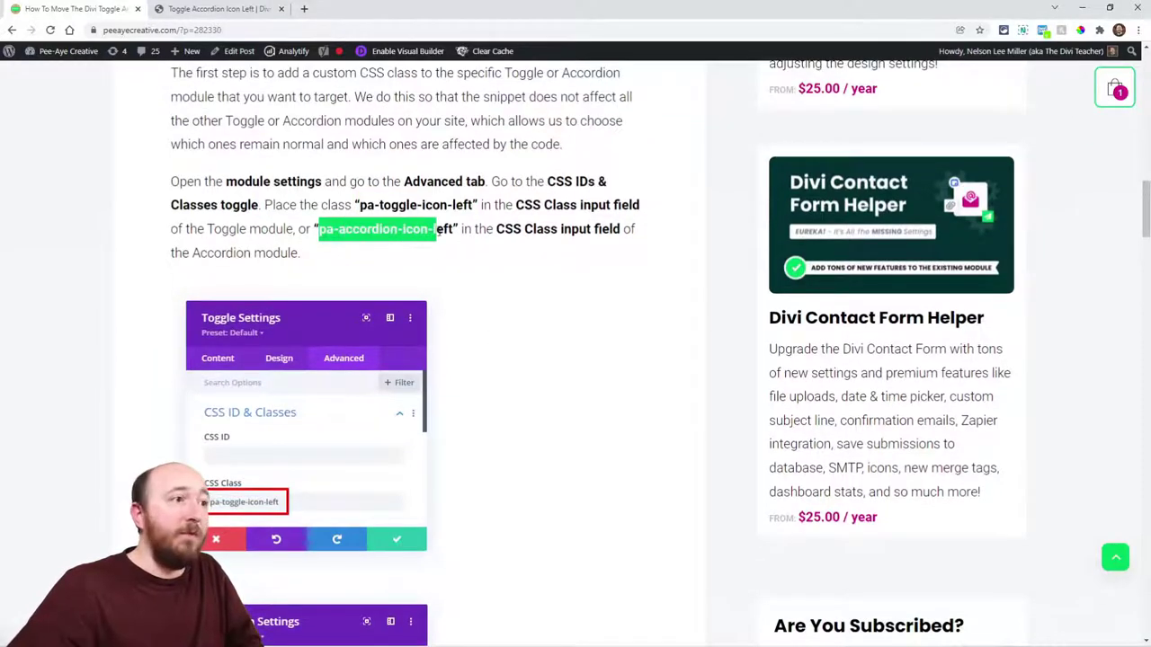
pyautogui.click(218, 9)
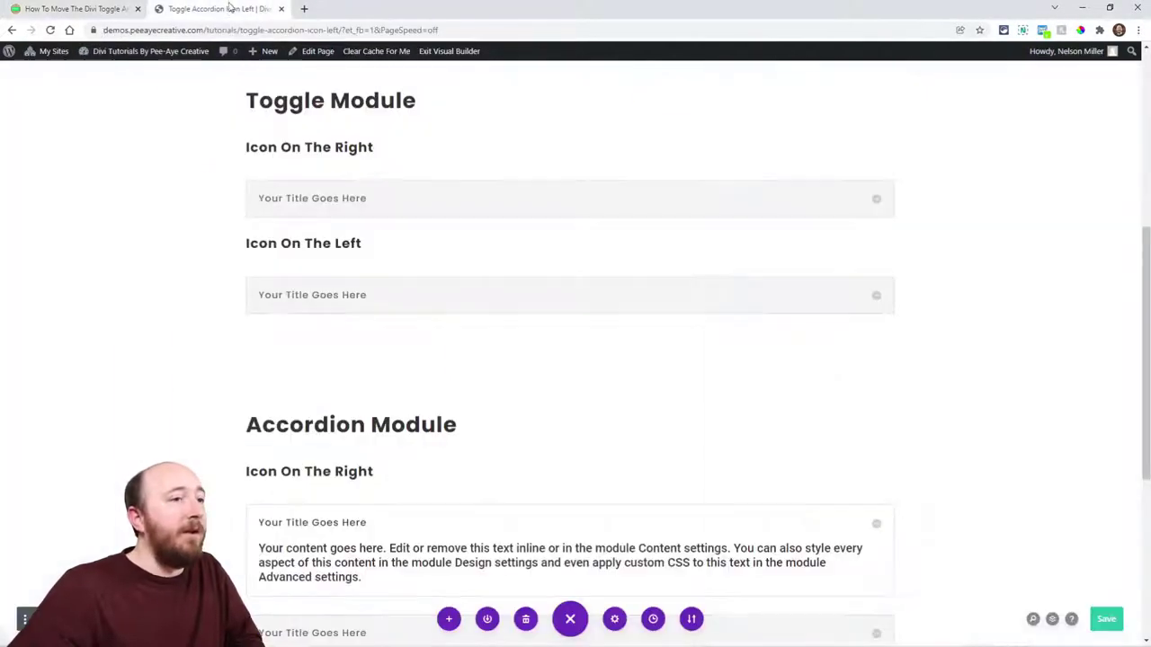
pyautogui.scroll(-3, 530, 411)
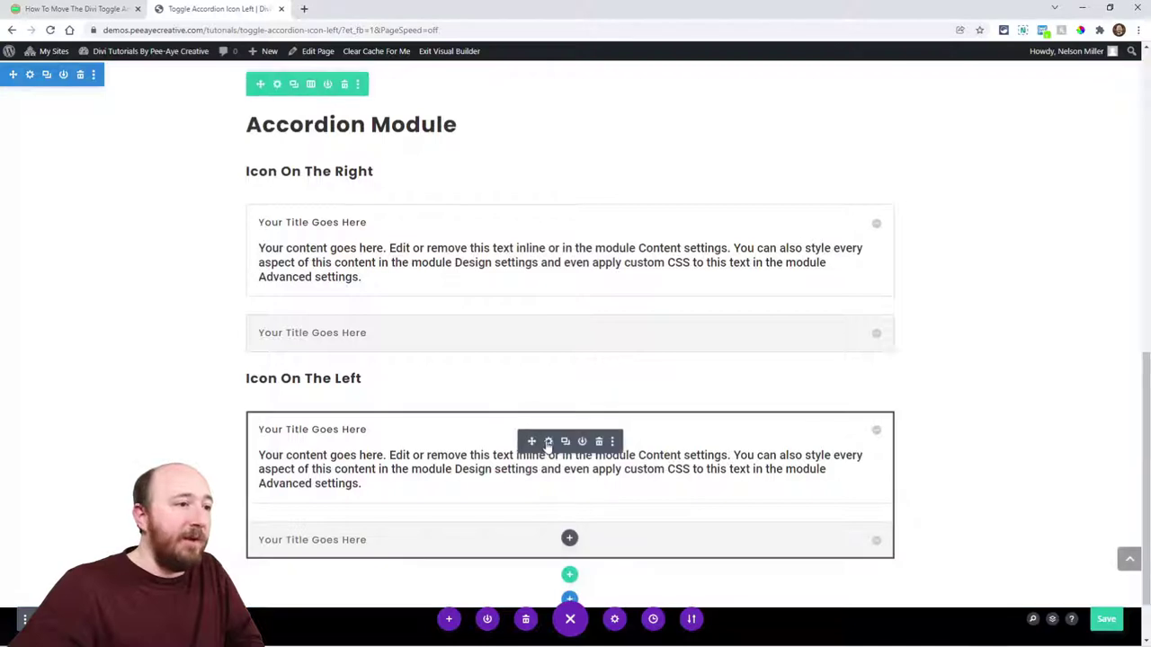
pyautogui.click(548, 443)
pyautogui.click(683, 236)
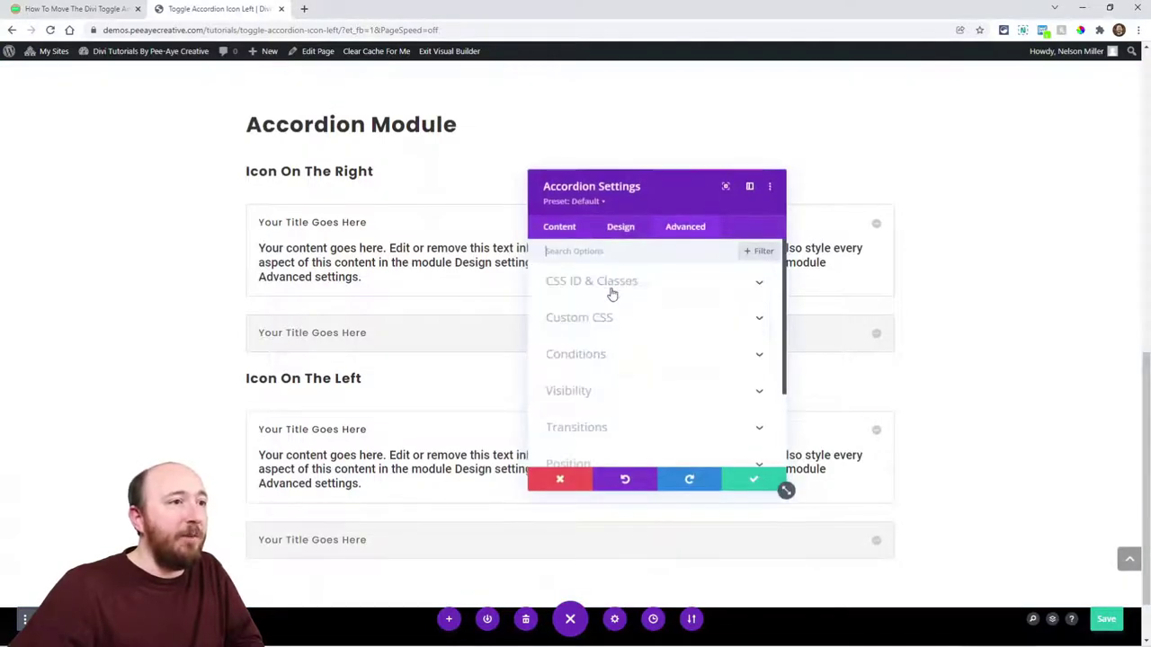
pyautogui.click(611, 290)
pyautogui.click(603, 370)
pyautogui.write('pa-accordion-icon-left')
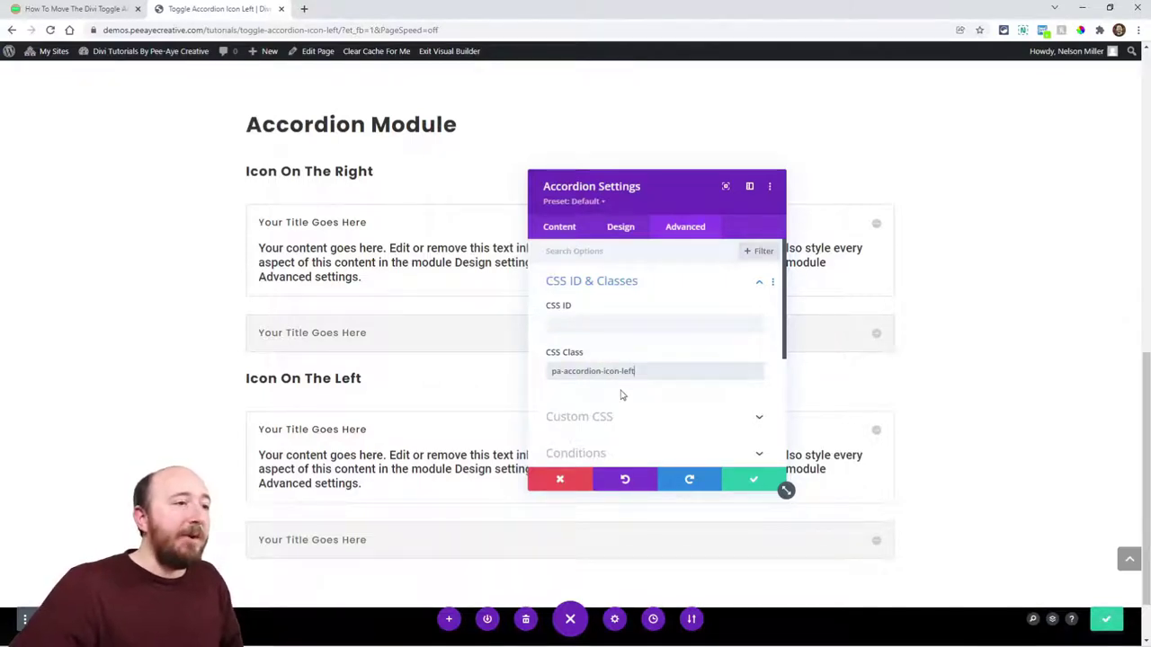
pyautogui.click(755, 479)
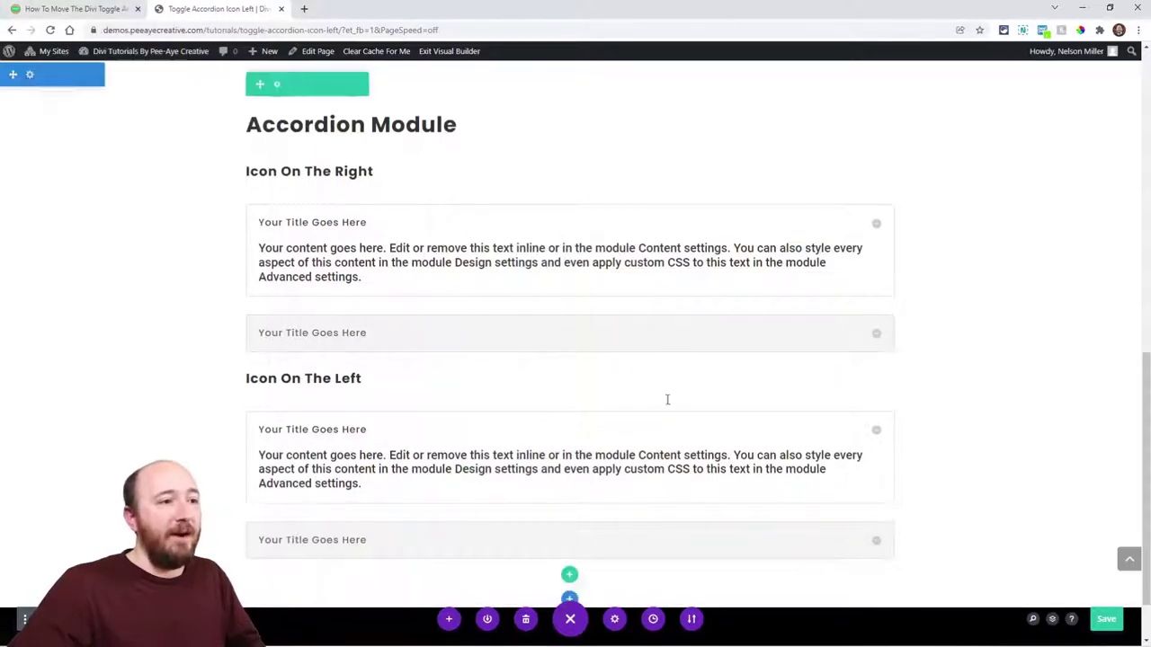
# Return to the tutorial article and copy the Toggle Module CSS snippet from the "Add The CSS Snippet To Your Site" section.
pyautogui.scroll(-1, 719, 468)
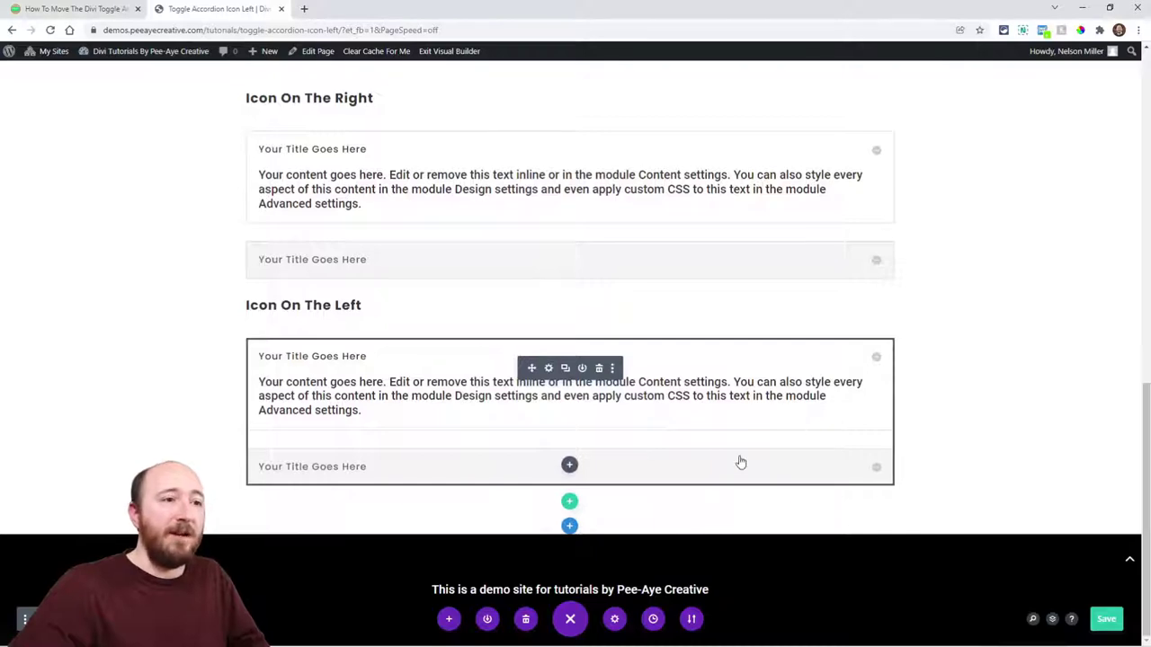
pyautogui.scroll(2, 594, 472)
pyautogui.click(51, 10)
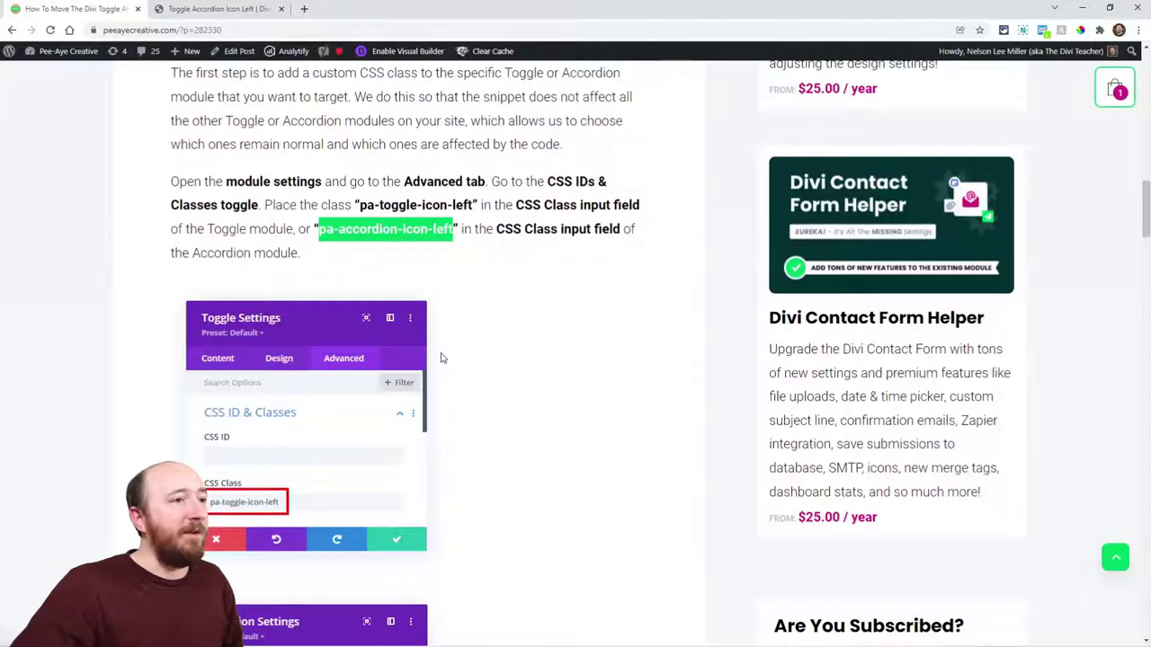
pyautogui.scroll(-2, 440, 357)
pyautogui.scroll(-6, 440, 357)
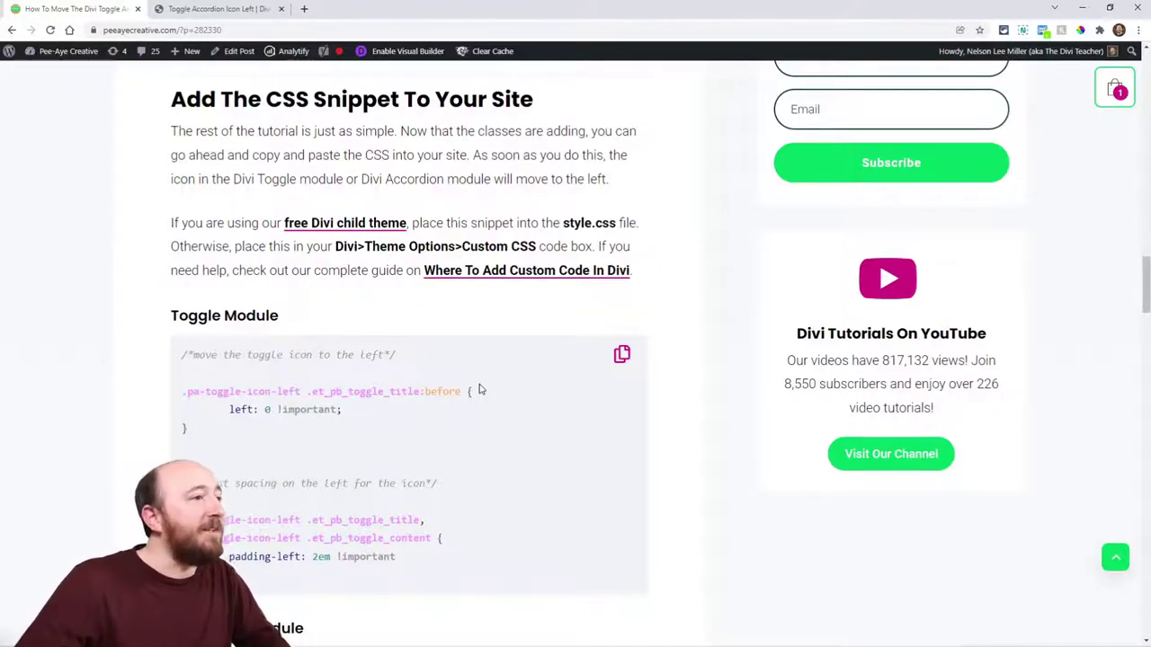
pyautogui.scroll(-2, 306, 225)
pyautogui.scroll(-3, 357, 296)
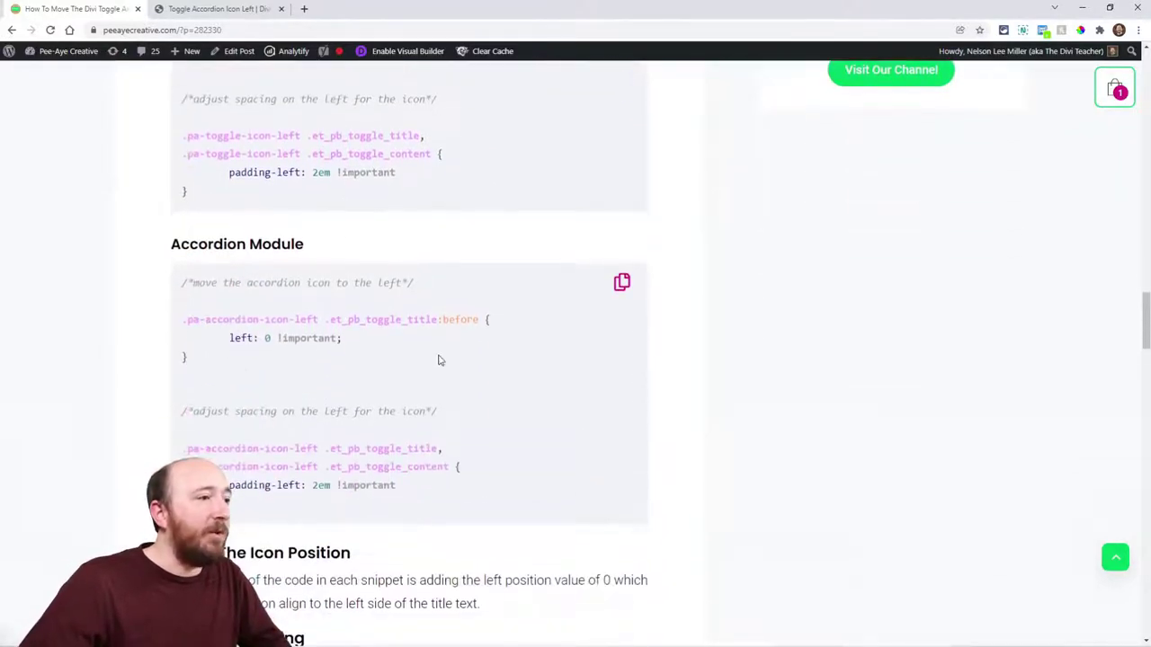
pyautogui.scroll(5, 425, 449)
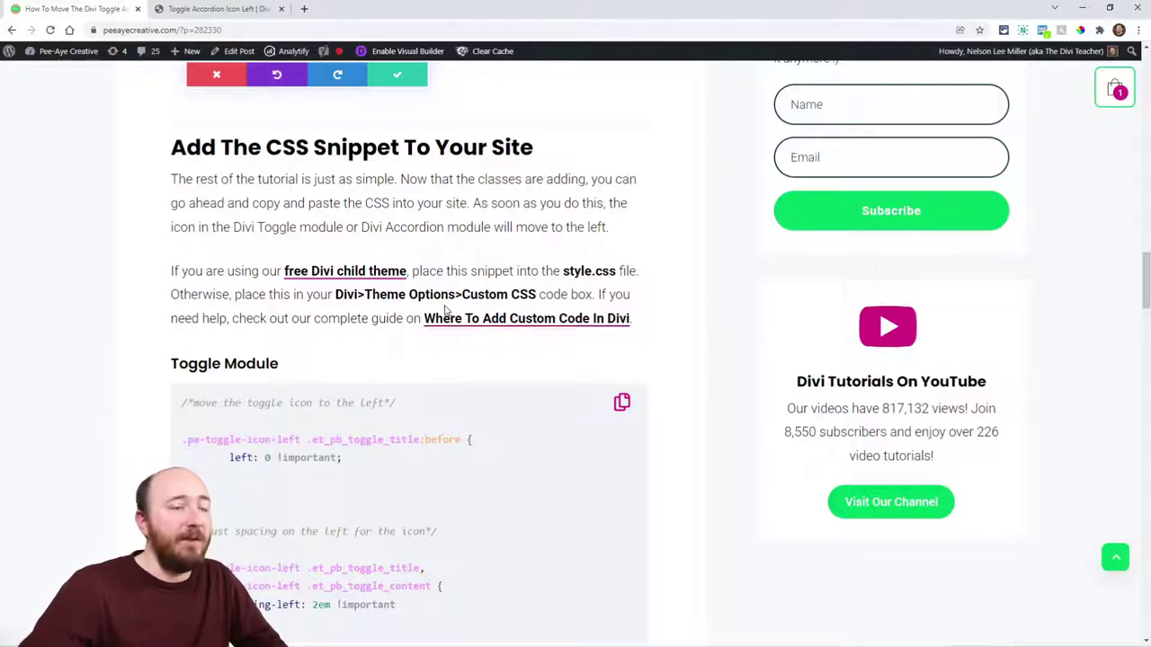
pyautogui.scroll(-2, 517, 347)
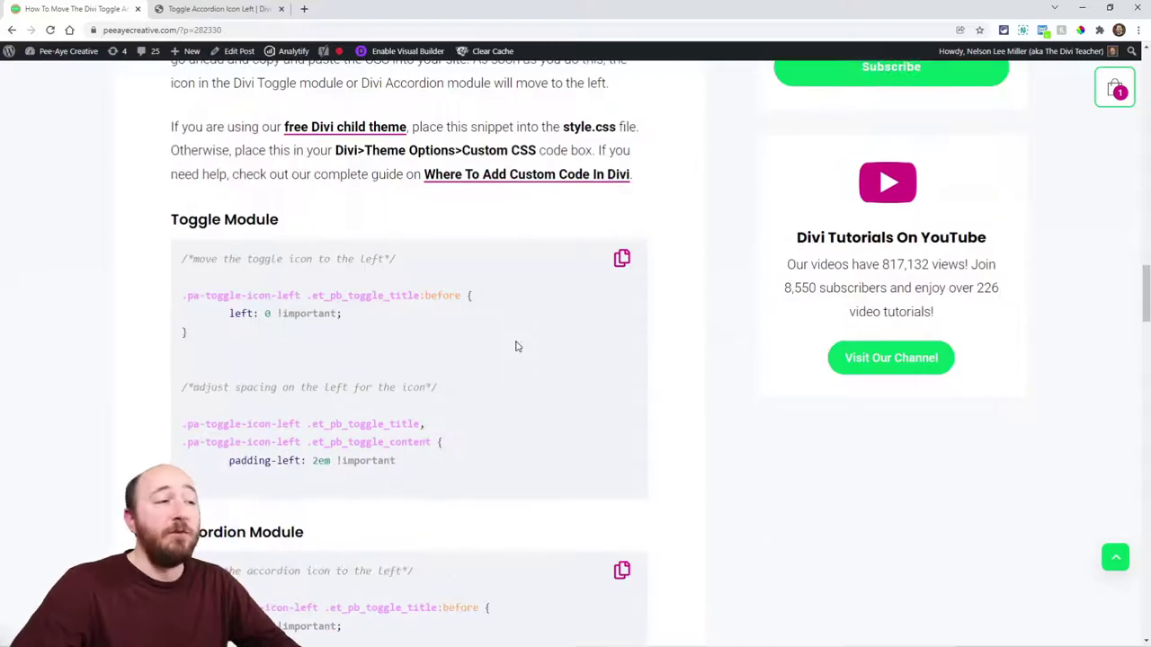
pyautogui.click(620, 261)
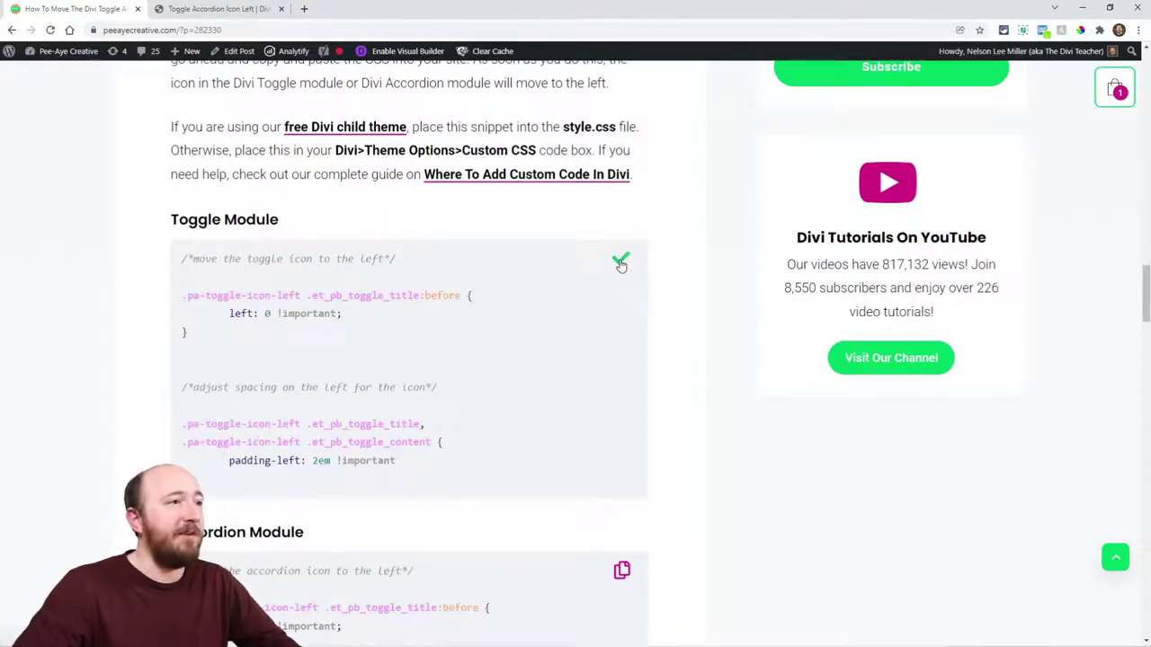
# Paste the toggle icon snippet into the Custom CSS of the demo page's Page Settings.
pyautogui.click(213, 10)
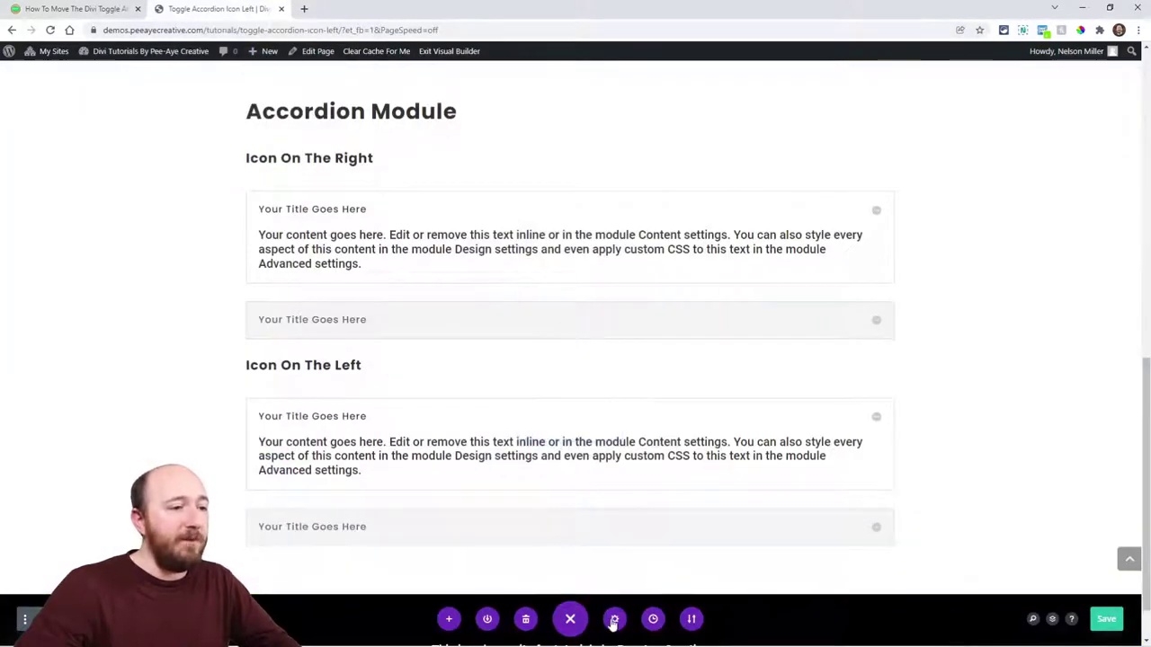
pyautogui.click(612, 621)
pyautogui.click(668, 219)
pyautogui.click(591, 280)
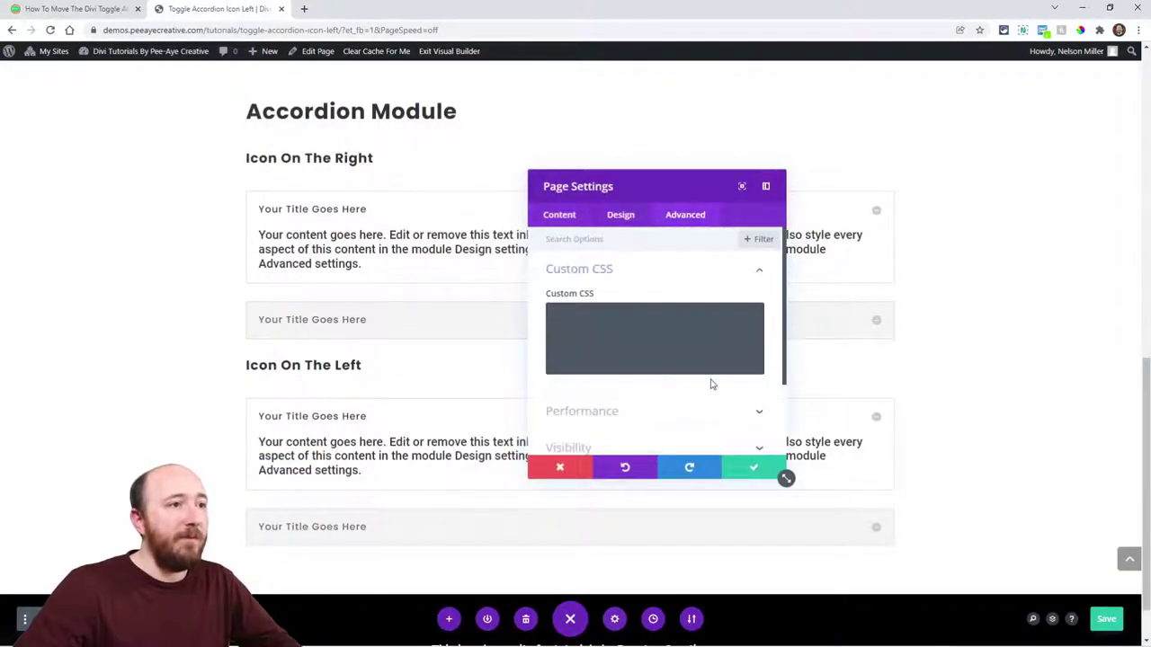
pyautogui.click(613, 330)
pyautogui.hotkey('ctrl', 'v')
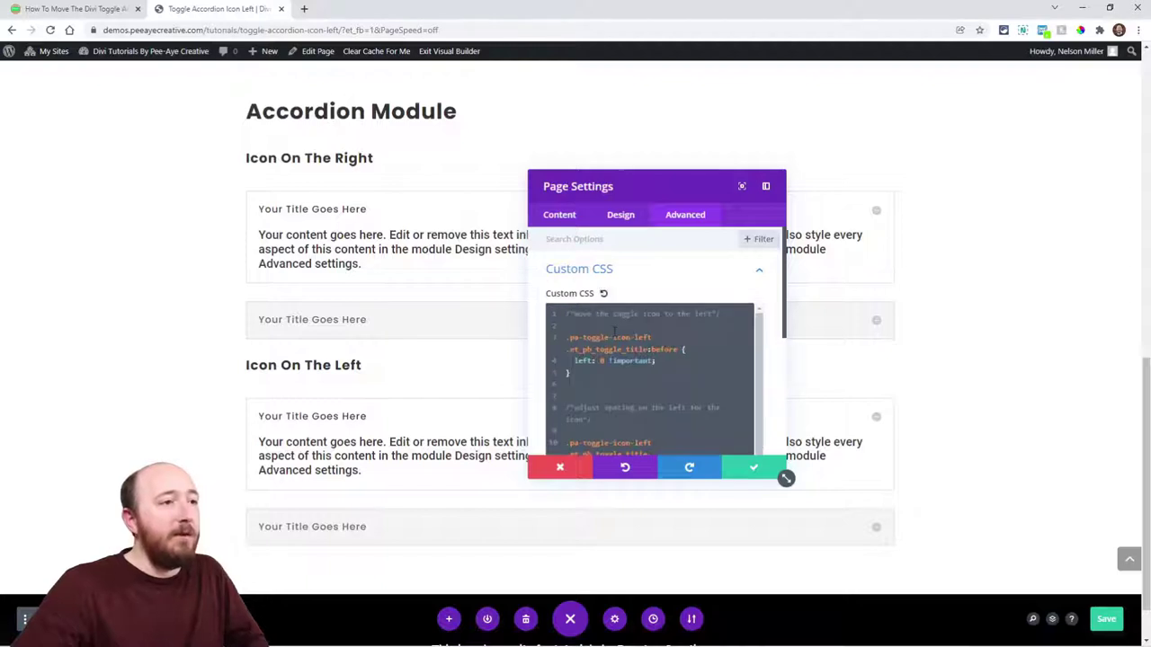
# Move the Page Settings window aside, enlarge it, and check the icon position on the toggle under "Icon On The Left".
pyautogui.moveTo(645, 188); pyautogui.dragTo(810, 152)
pyautogui.moveTo(951, 441); pyautogui.dragTo(1046, 499)
pyautogui.scroll(5, 586, 371)
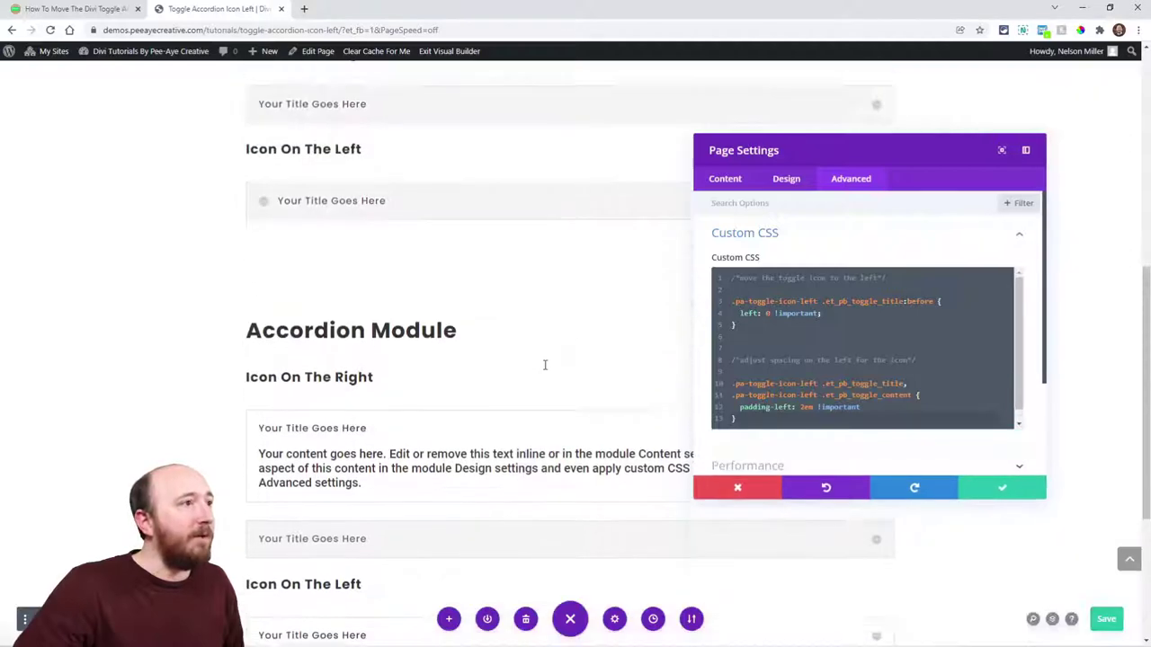
pyautogui.scroll(-1, 358, 464)
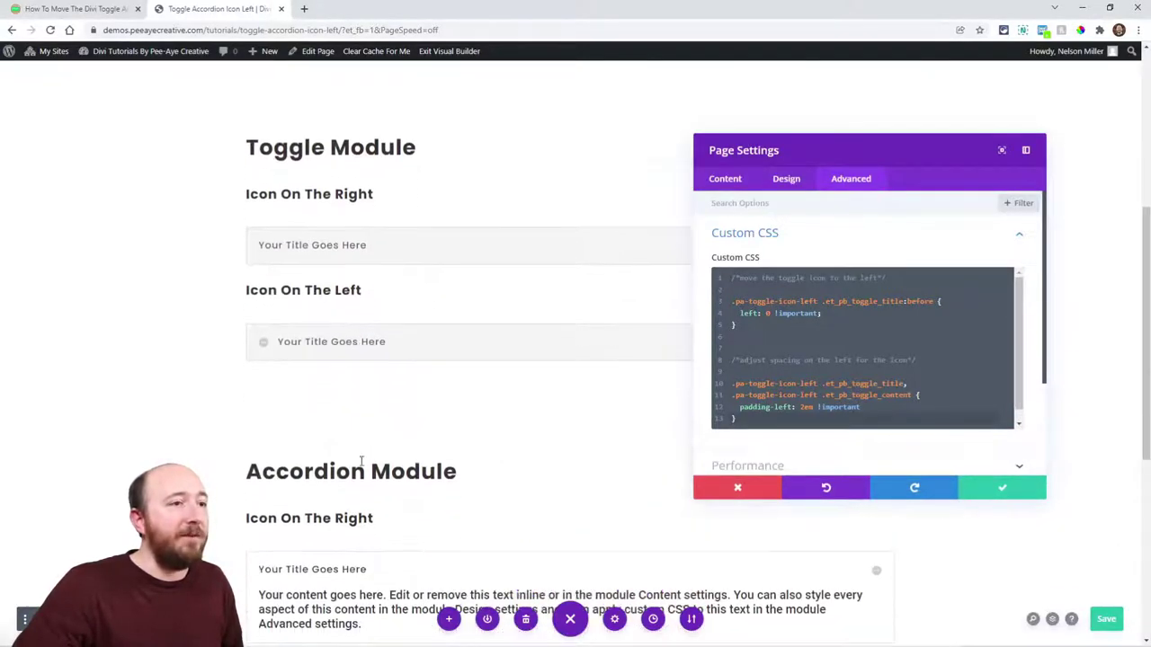
# Return to the tutorial article and copy the Accordion Module CSS snippet.
pyautogui.click(77, 15)
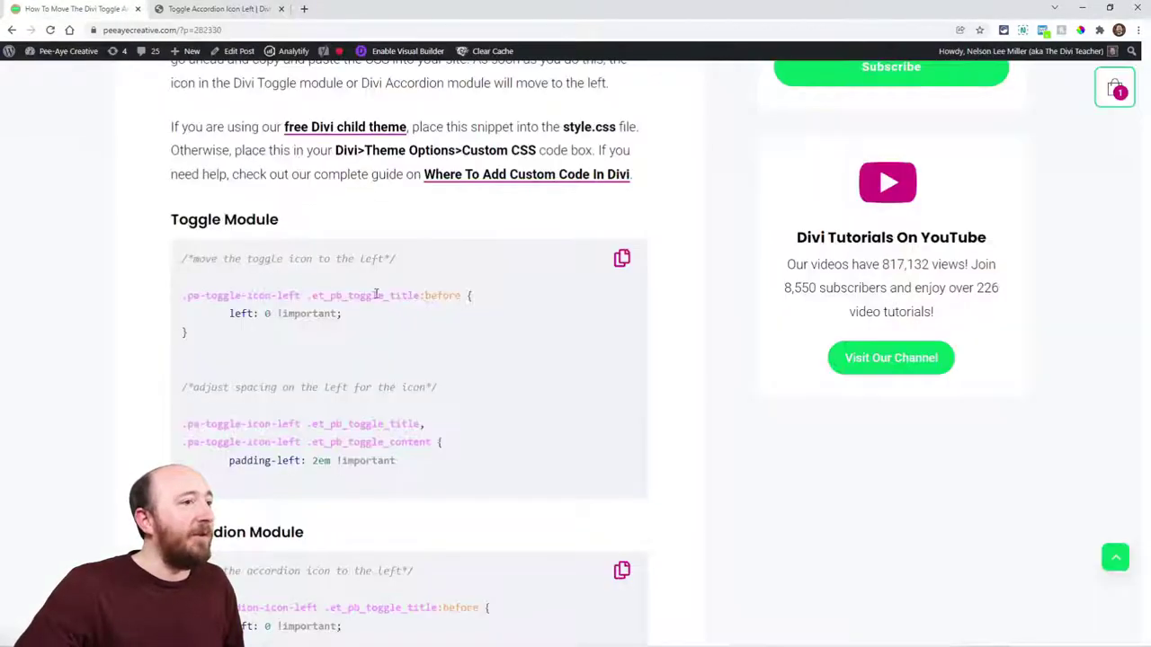
pyautogui.scroll(-3, 405, 367)
pyautogui.click(621, 284)
# Paste the accordion icon snippet below the toggle code in the demo page's Custom CSS and save the Page Settings.
pyautogui.click(216, 9)
pyautogui.scroll(-5, 489, 360)
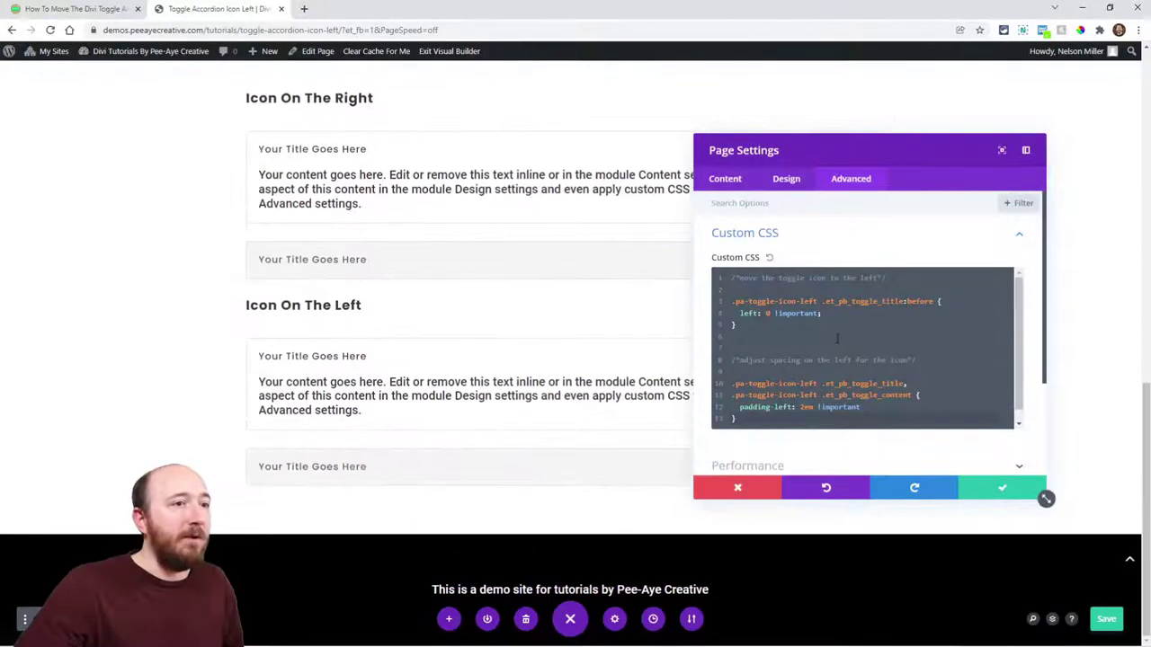
pyautogui.click(774, 416)
pyautogui.press('Return')
pyautogui.press('Return')
pyautogui.press('Return')
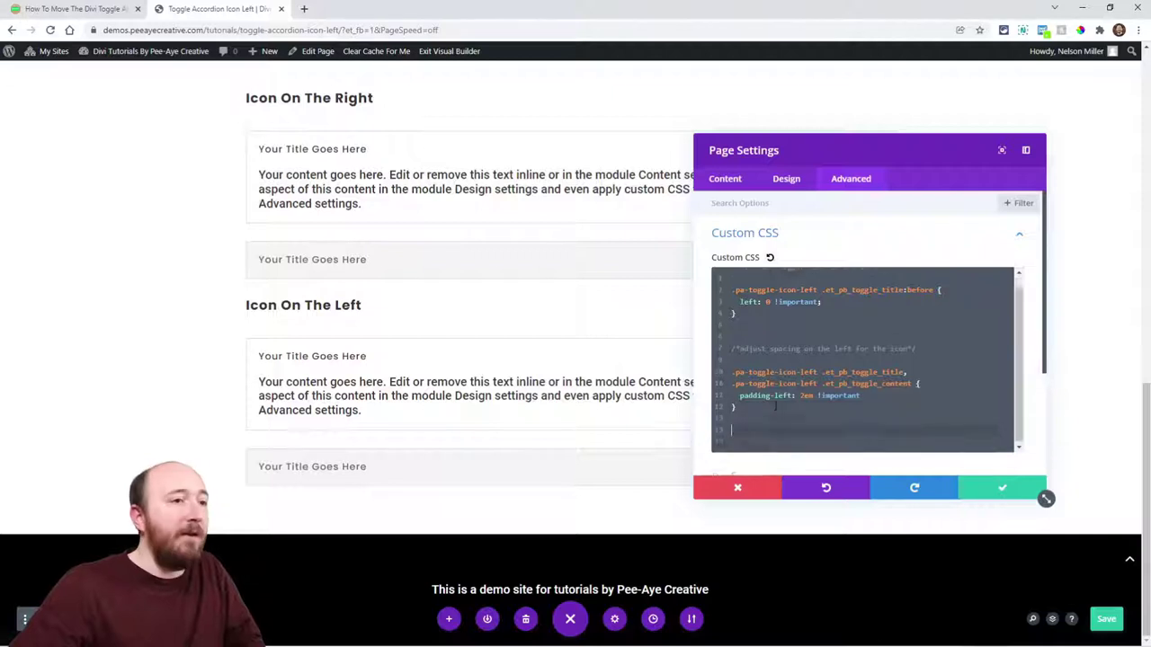
pyautogui.hotkey('ctrl', 'v')
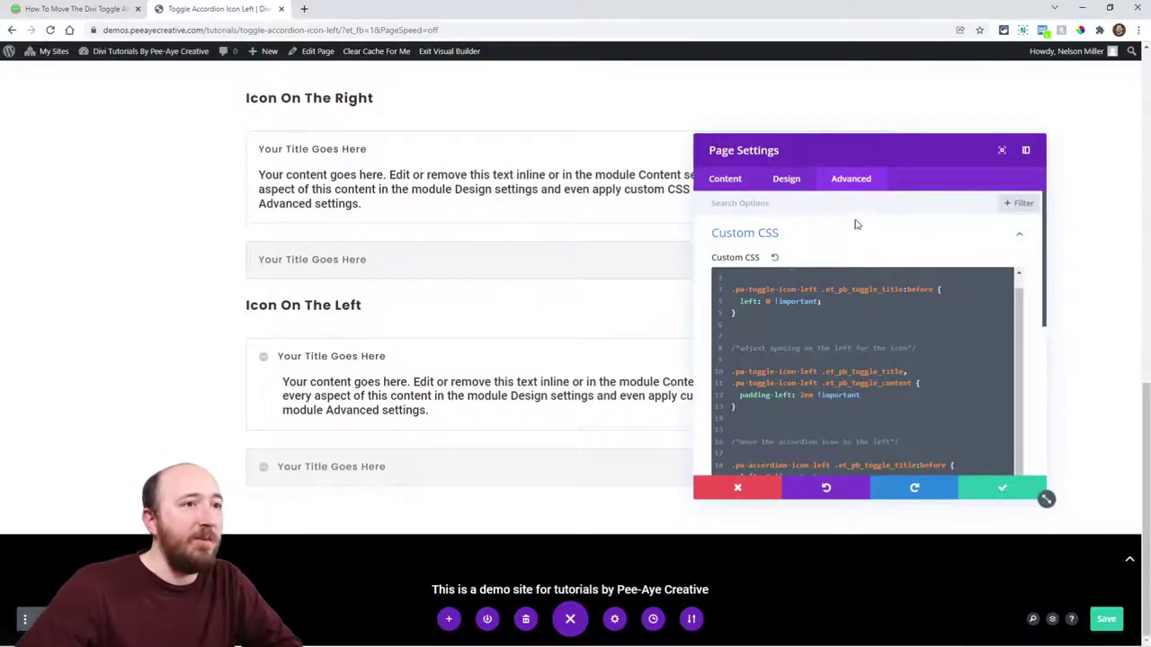
pyautogui.click(988, 496)
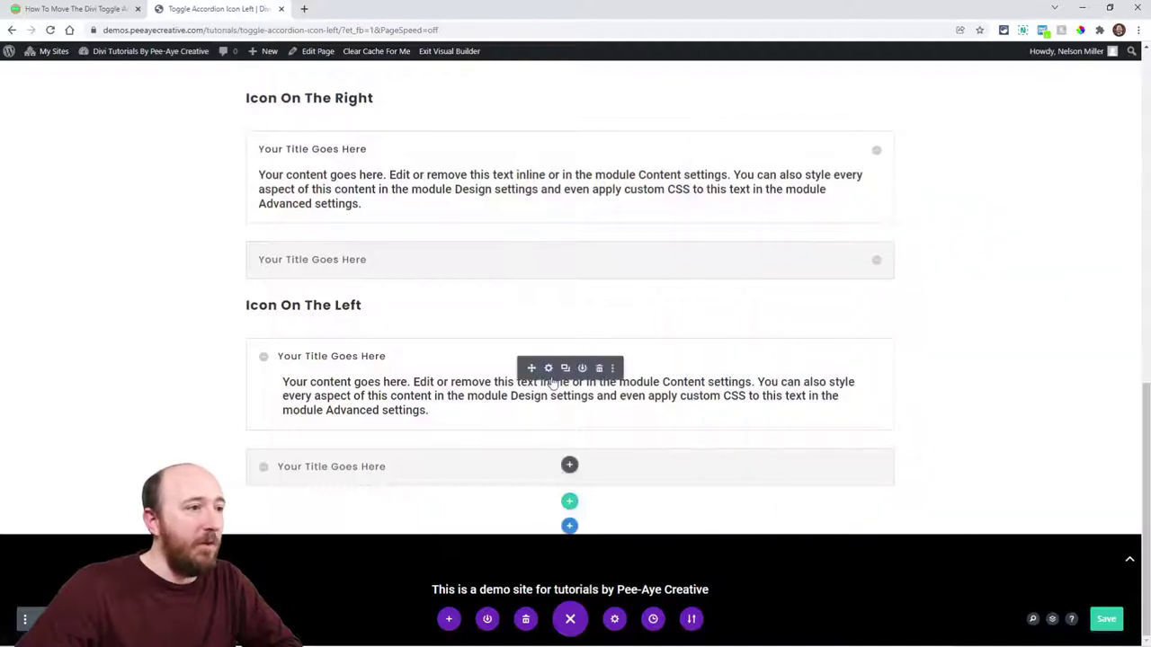
# Remove and restore the last letter of the pa-accordion-icon-left class on the accordion under "Icon On The Left" to compare icon positions, and save the module.
pyautogui.click(547, 367)
pyautogui.moveTo(864, 159); pyautogui.dragTo(599, 147)
pyautogui.click(589, 184)
pyautogui.click(534, 232)
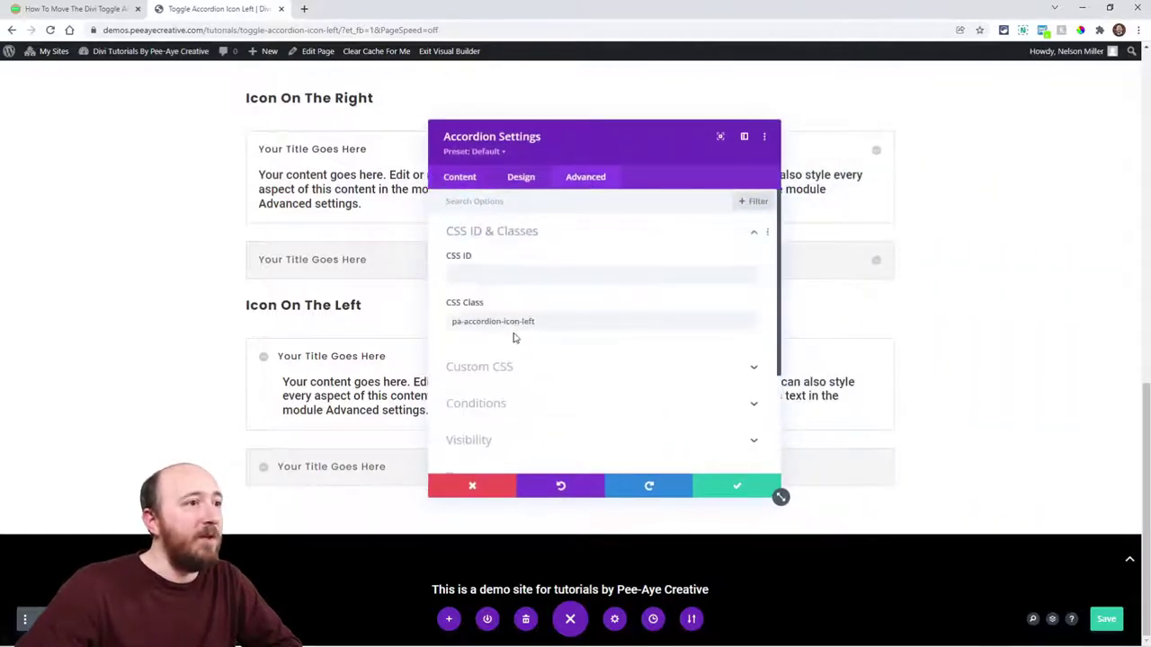
pyautogui.click(543, 322)
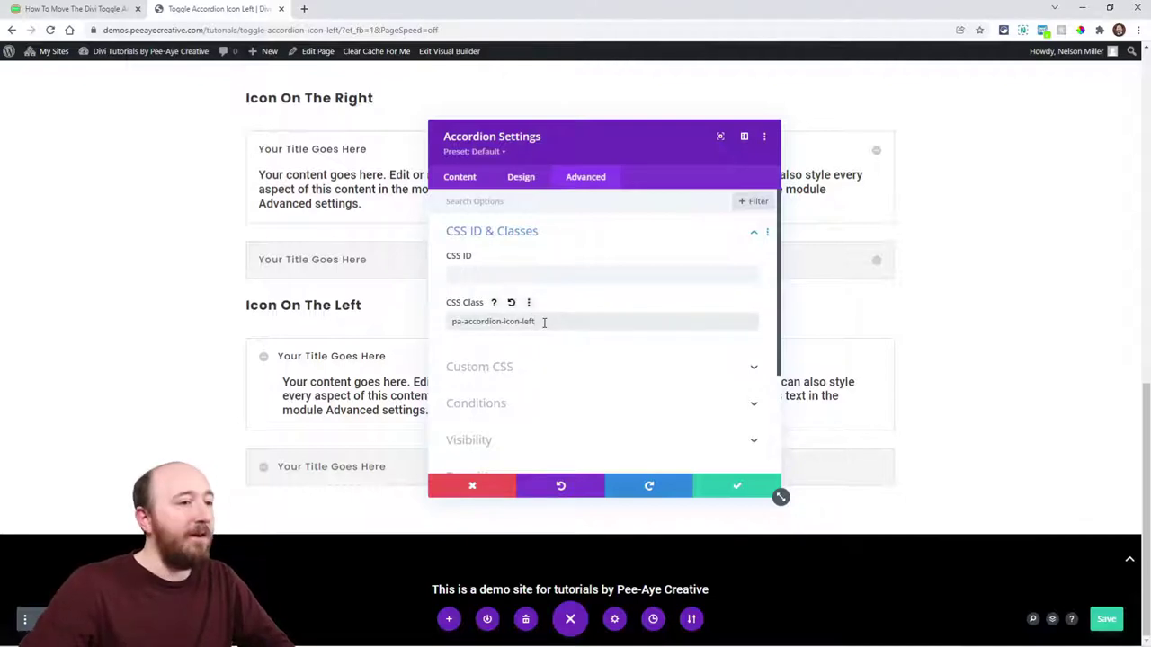
pyautogui.press('BackSpace')
pyautogui.write('t')
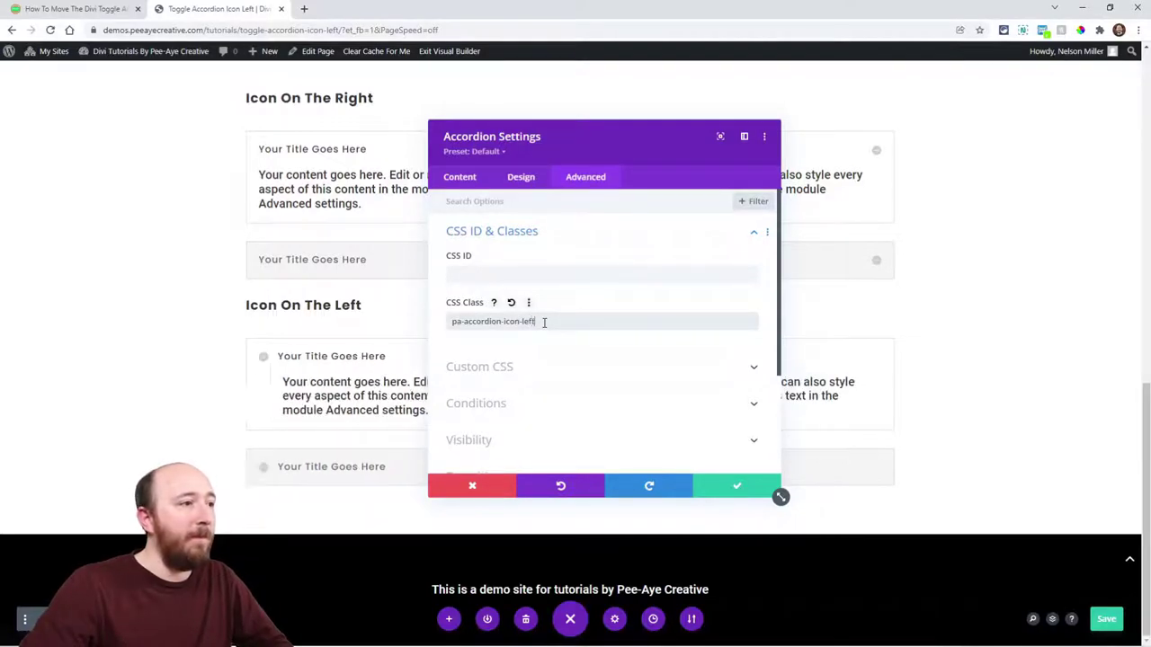
pyautogui.press('BackSpace')
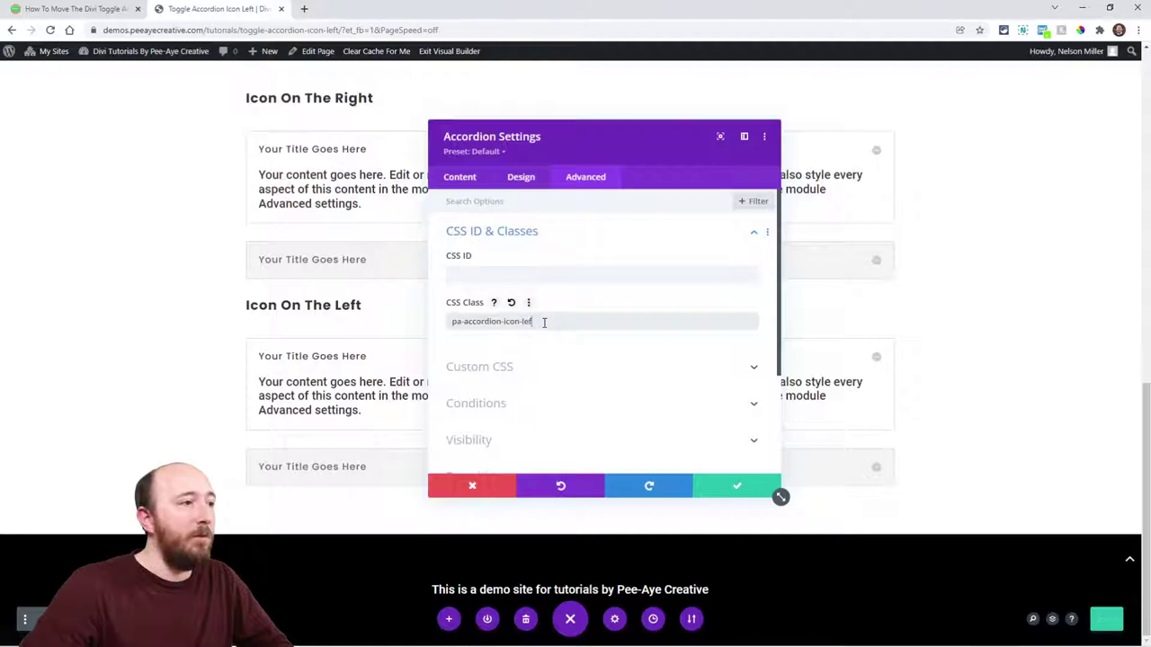
pyautogui.write('t')
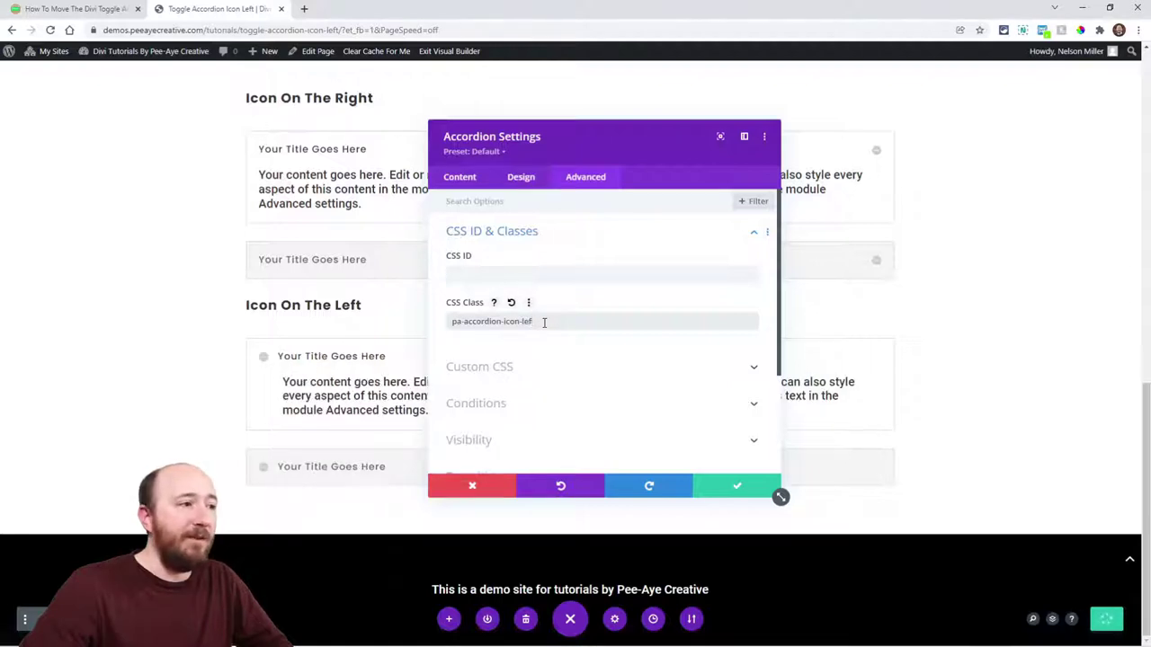
pyautogui.write('t')
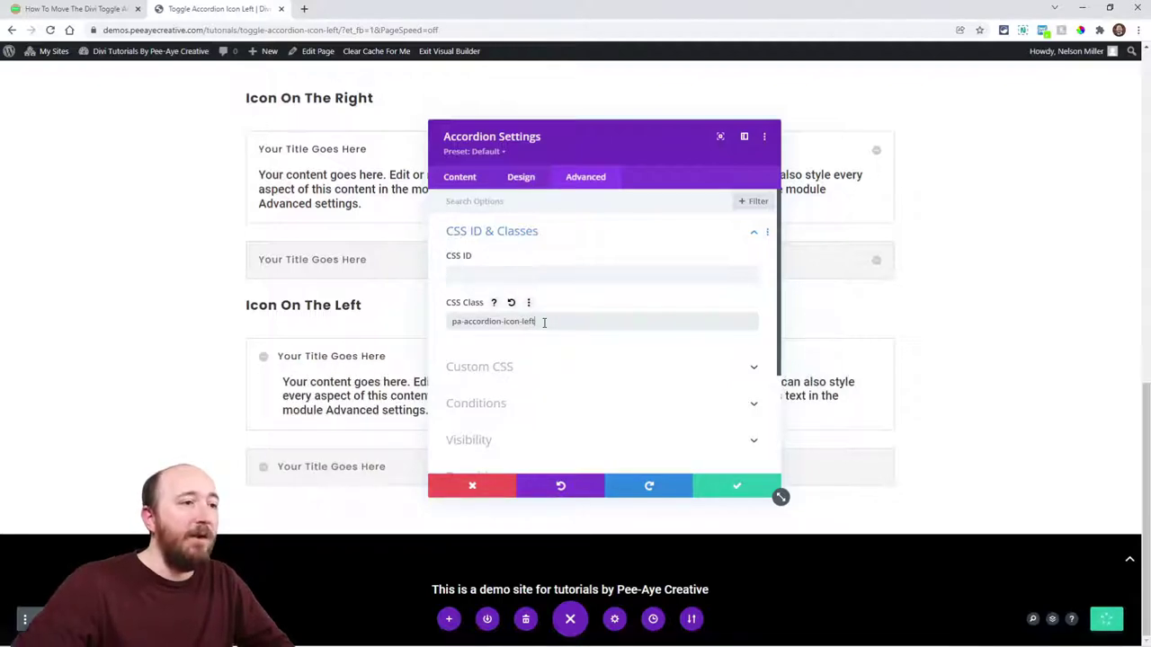
pyautogui.click(719, 488)
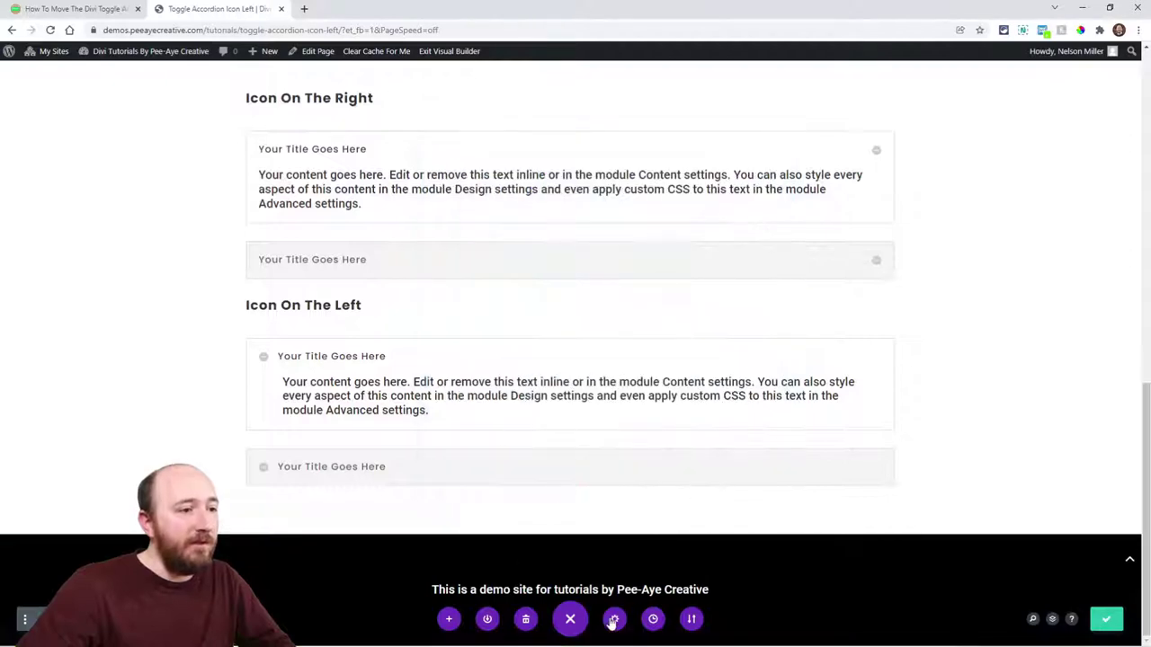
# Reopen the page's Custom CSS in Page Settings and move the window clear of the toggle modules.
pyautogui.scroll(8, 538, 377)
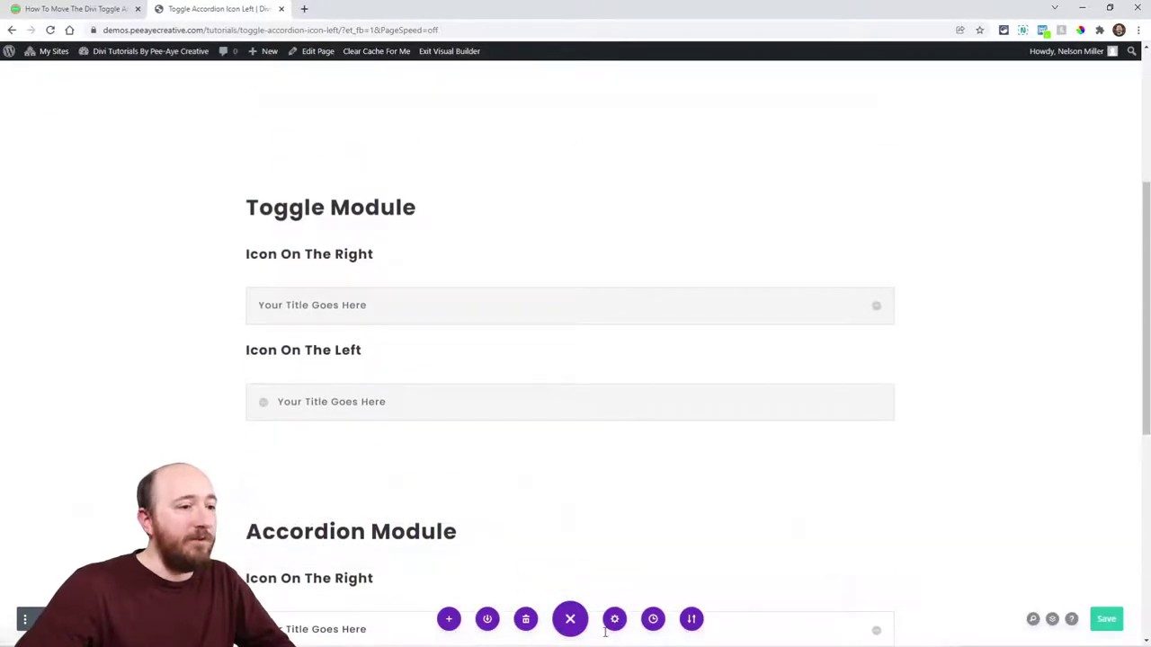
pyautogui.click(613, 620)
pyautogui.click(590, 175)
pyautogui.click(486, 230)
pyautogui.moveTo(603, 140); pyautogui.dragTo(816, 127)
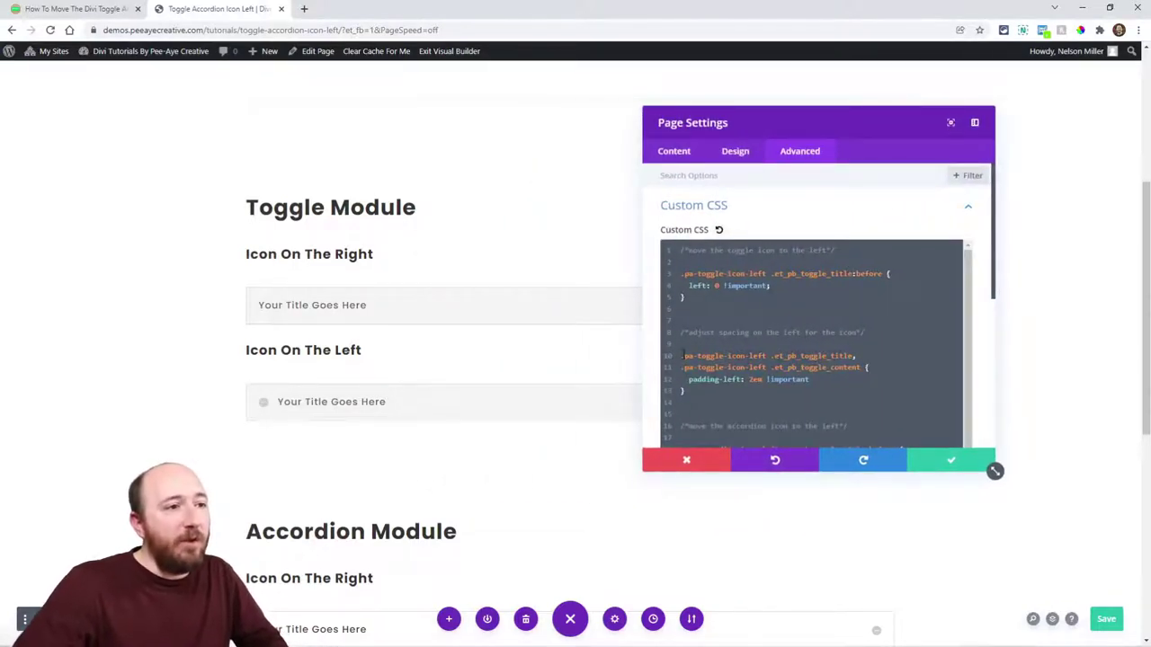
# Expand the toggle under "Icon On The Left", delete the .pa-toggle-icon-left .et_pb_toggle_content selector from the spacing rule, and save the Page Settings.
pyautogui.moveTo(681, 357); pyautogui.dragTo(770, 368)
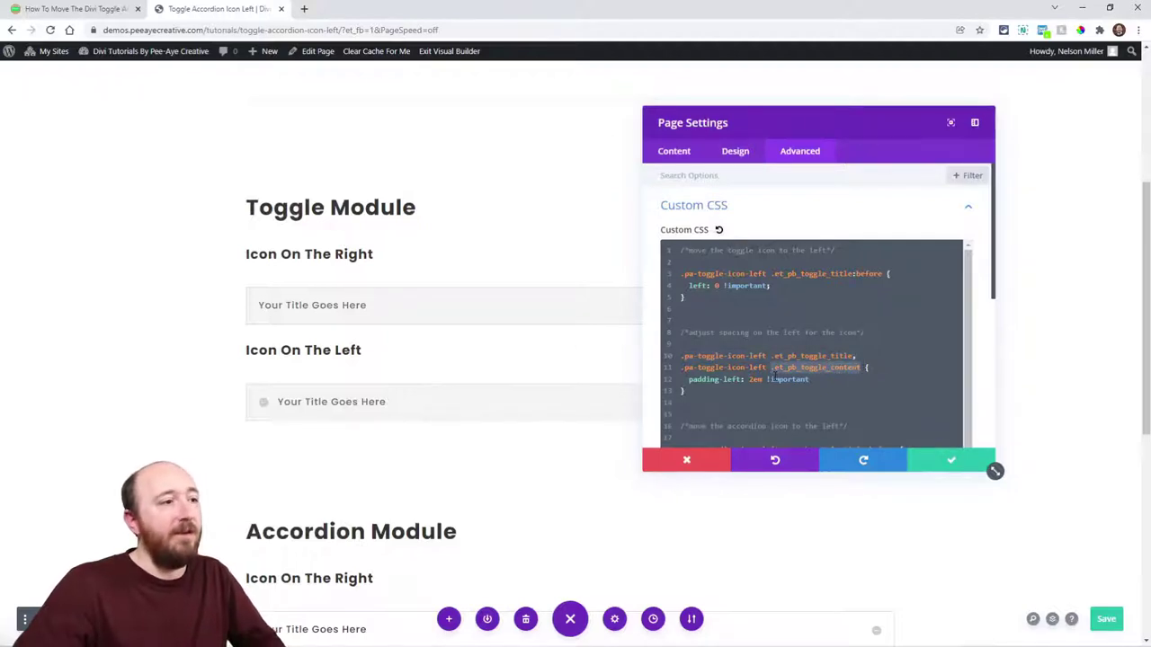
pyautogui.click(769, 380)
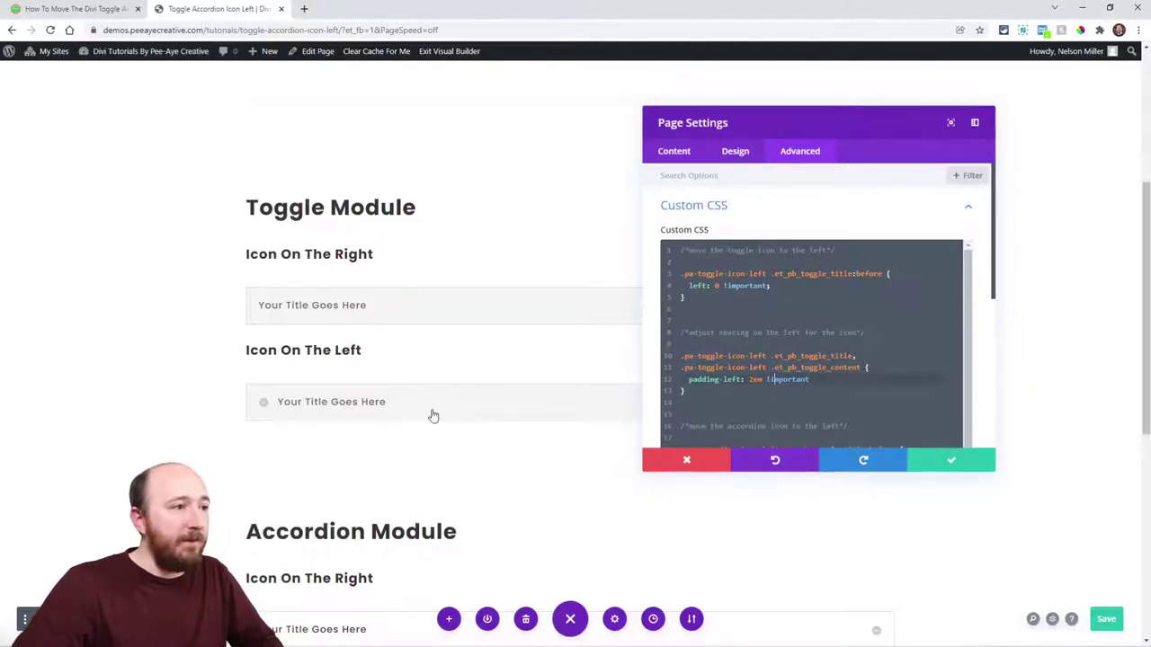
pyautogui.click(322, 401)
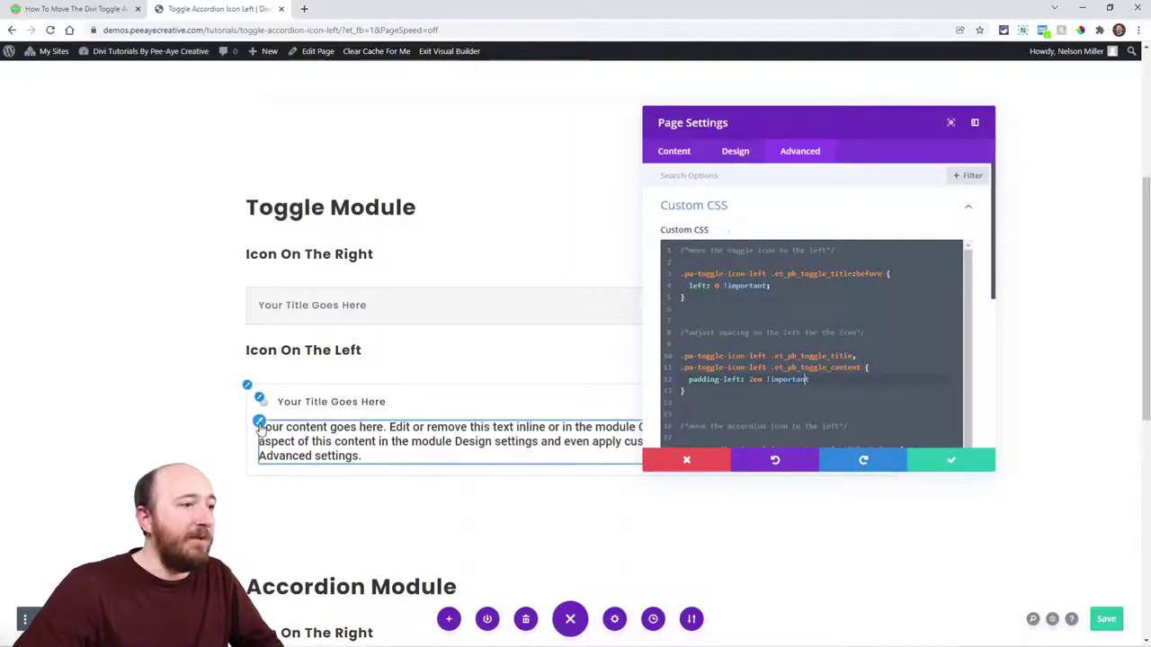
pyautogui.hotkey('ctrl', 's')
pyautogui.moveTo(861, 368); pyautogui.dragTo(854, 356)
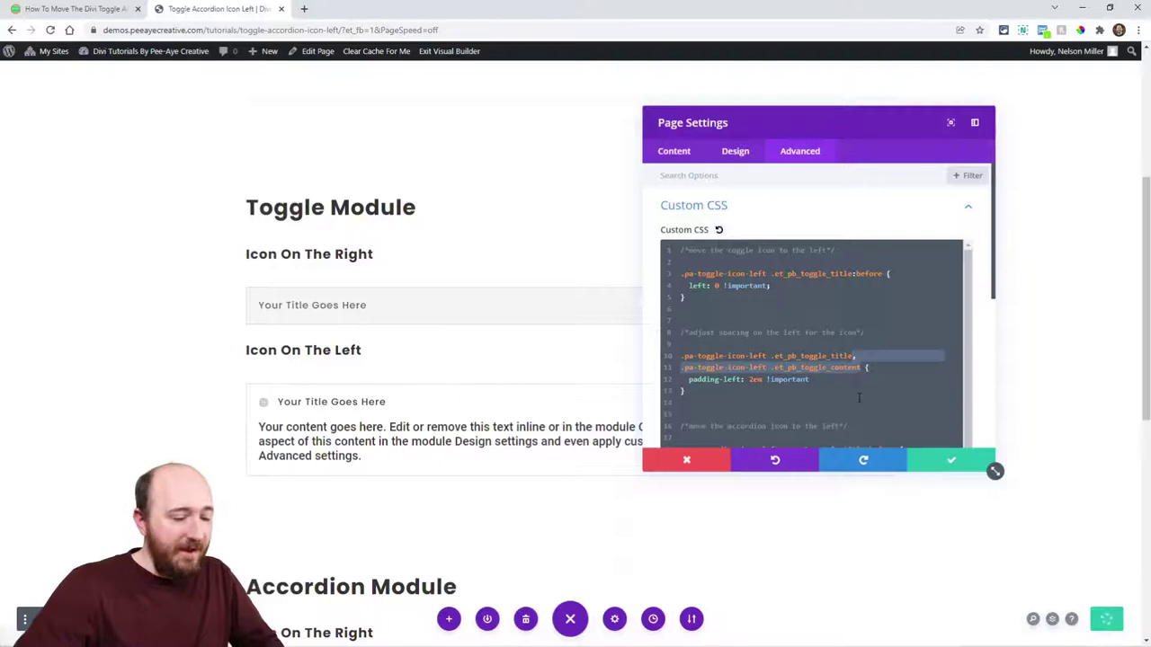
pyautogui.press('BackSpace')
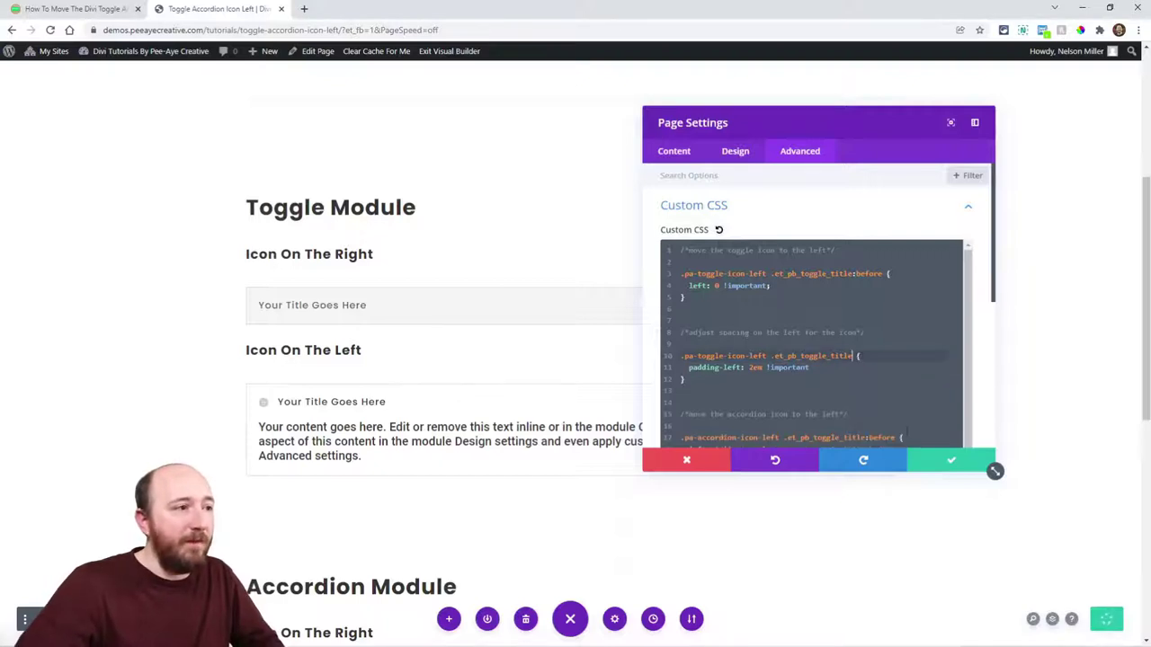
pyautogui.click(935, 461)
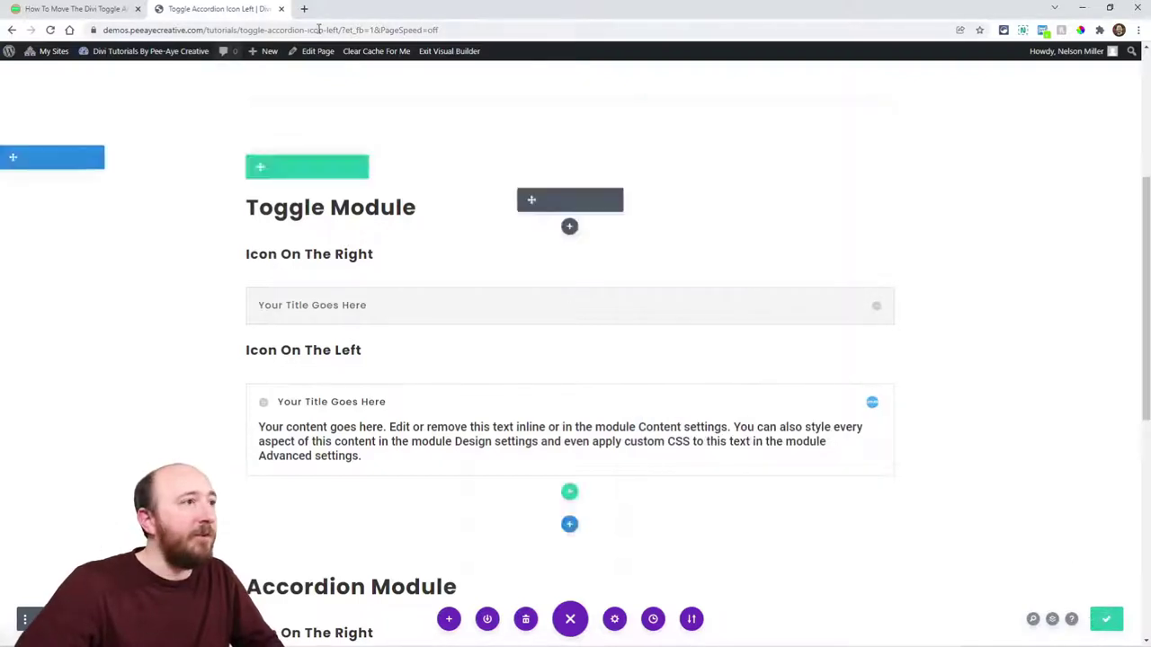
# Exit the Visual Builder and expand the toggle under "Icon On The Right" to compare the content alignment of both toggles.
pyautogui.click(440, 54)
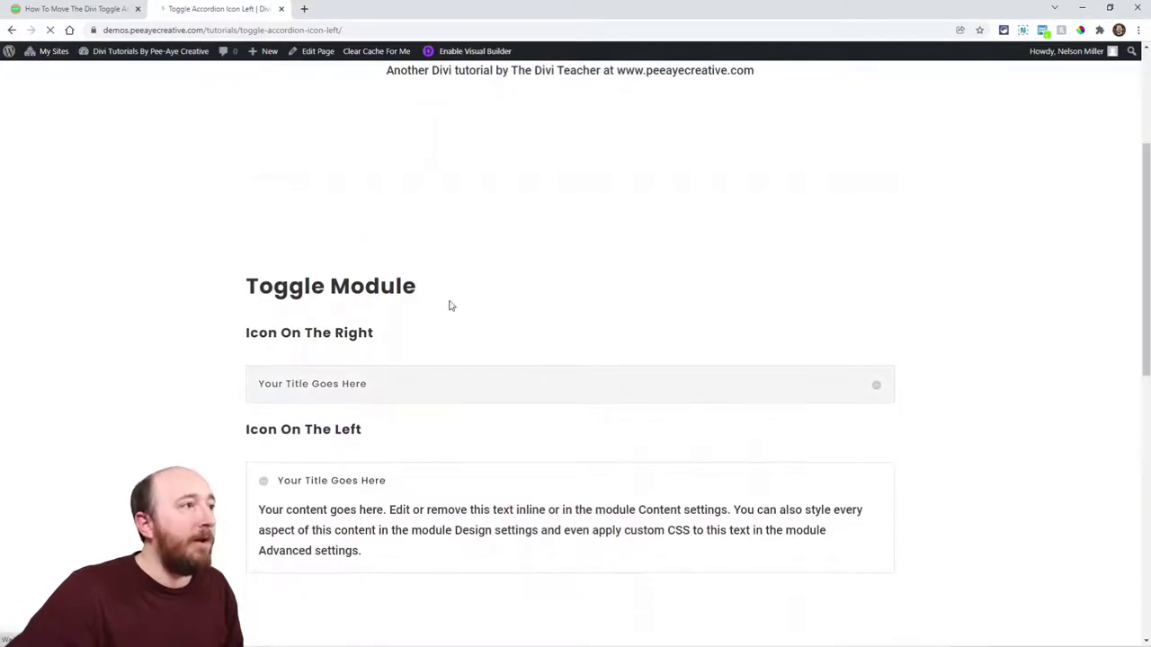
pyautogui.scroll(-2, 437, 321)
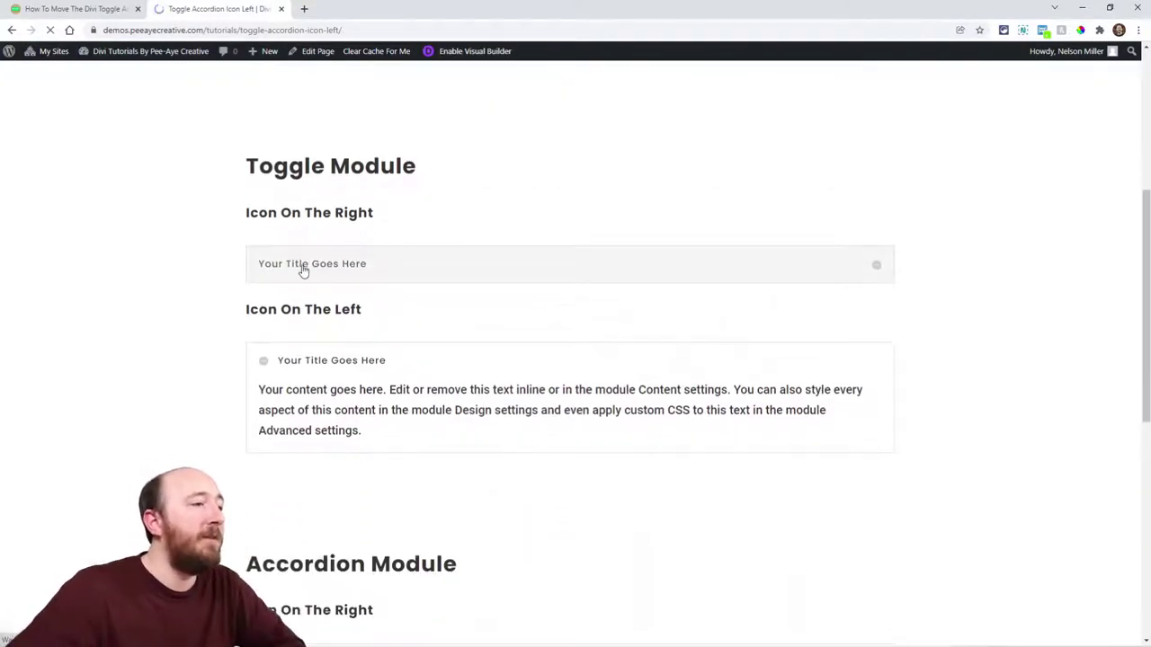
pyautogui.click(302, 266)
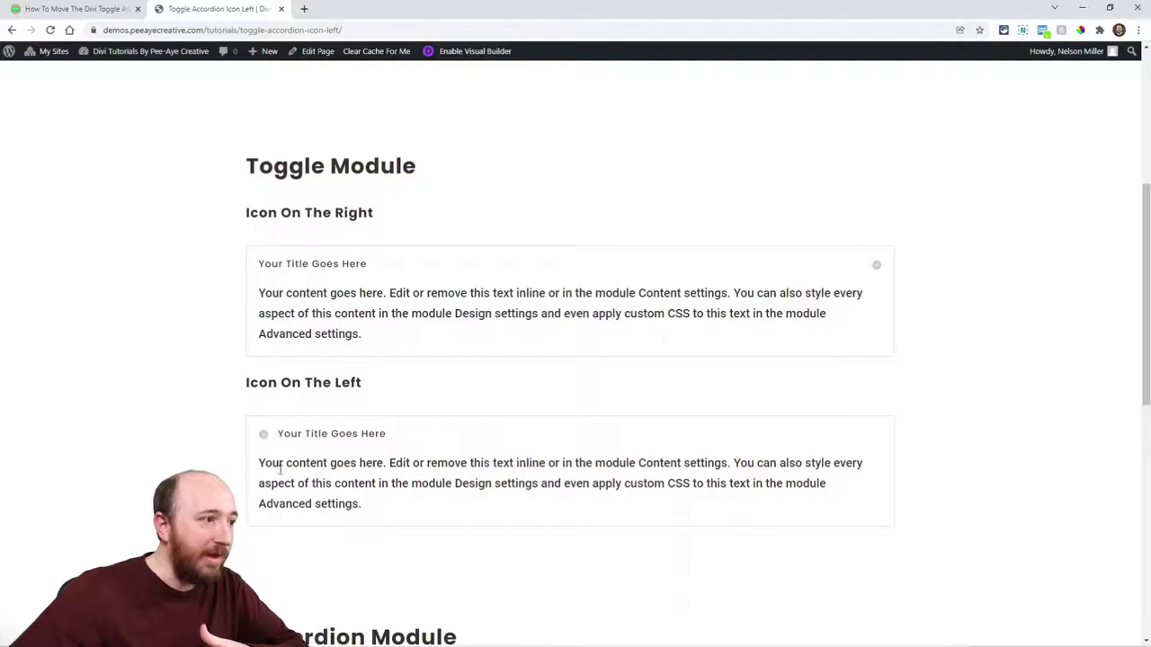
# Expand the second accordion item under "Icon On The Left" to check its icon and content spacing.
pyautogui.scroll(-5, 278, 505)
pyautogui.scroll(-2, 290, 369)
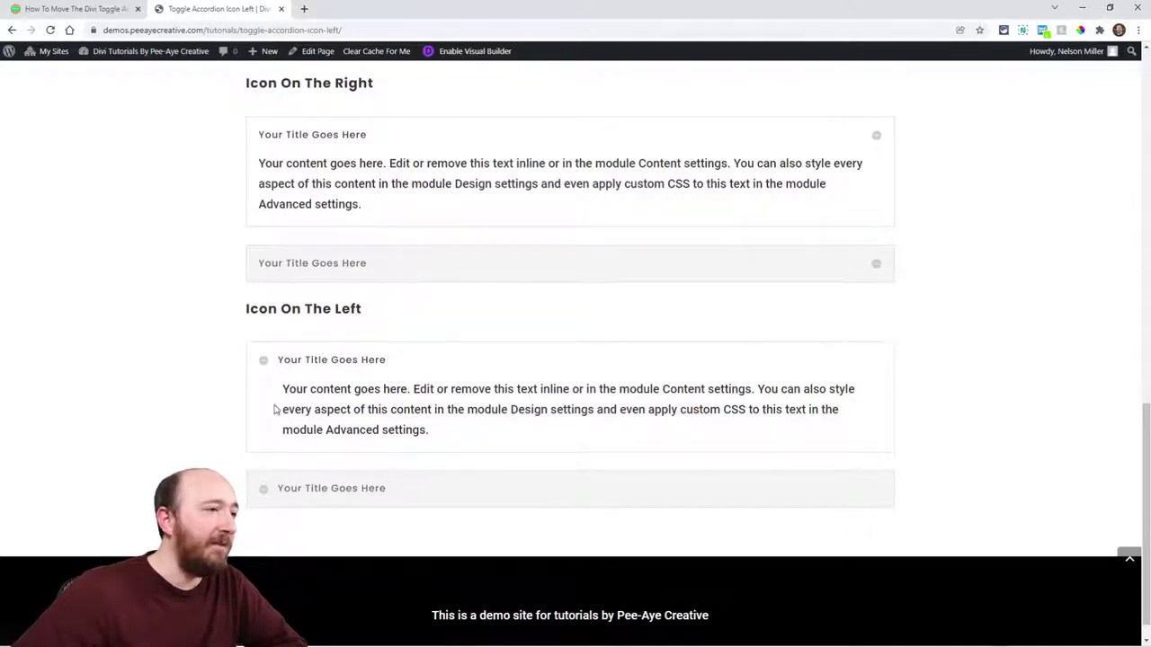
pyautogui.click(279, 486)
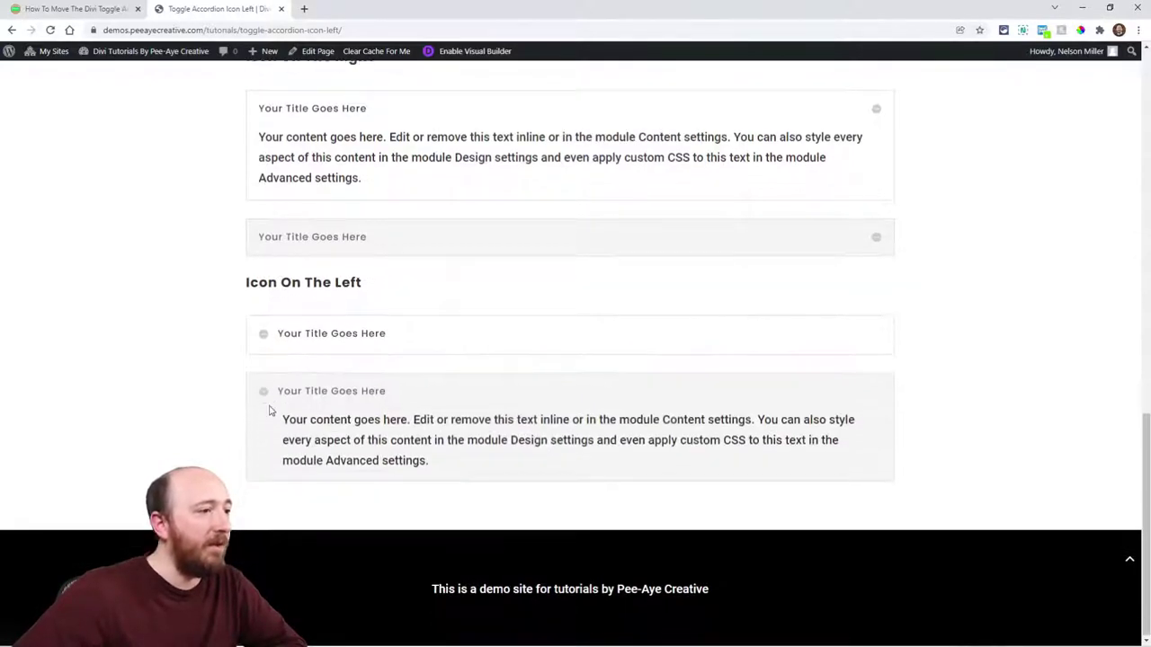
pyautogui.scroll(1, 275, 296)
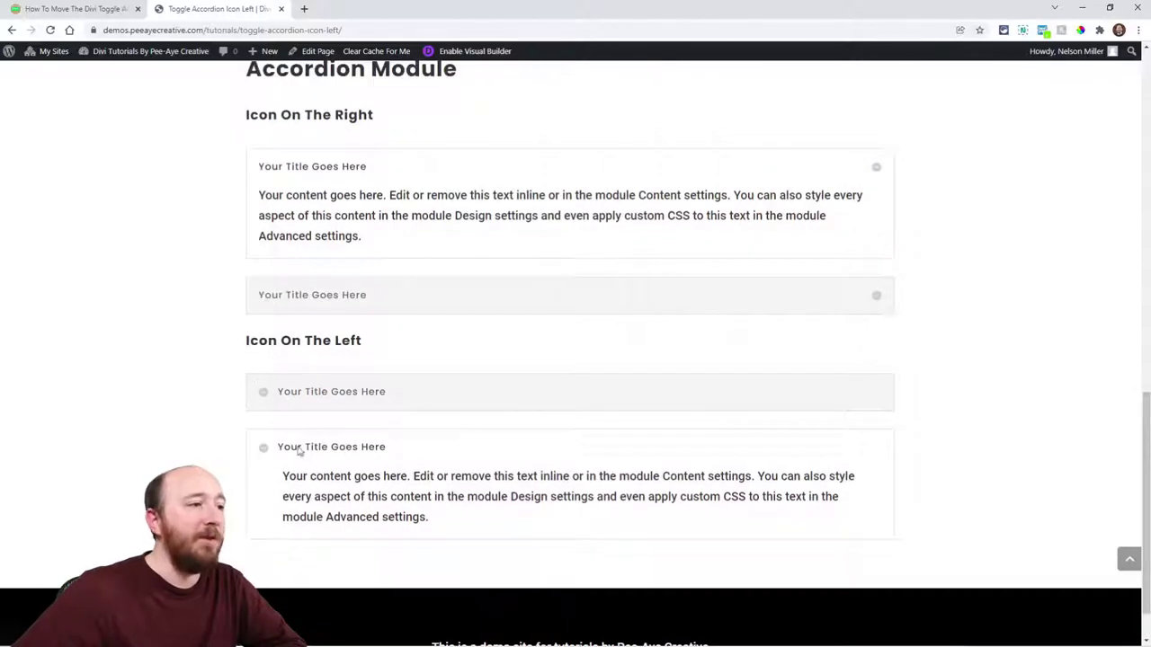
# Return to the tutorial article and examine the title and content selectors and left padding in the accordion and toggle spacing rules.
pyautogui.click(53, 9)
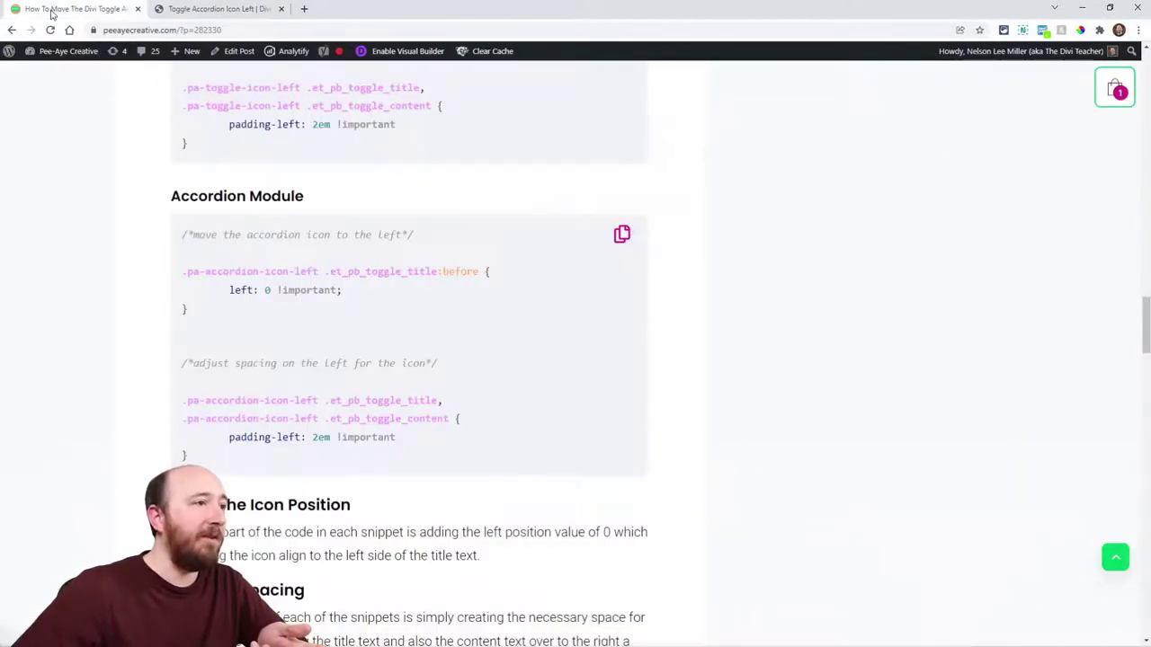
pyautogui.scroll(1, 303, 287)
pyautogui.moveTo(396, 486); pyautogui.dragTo(173, 420)
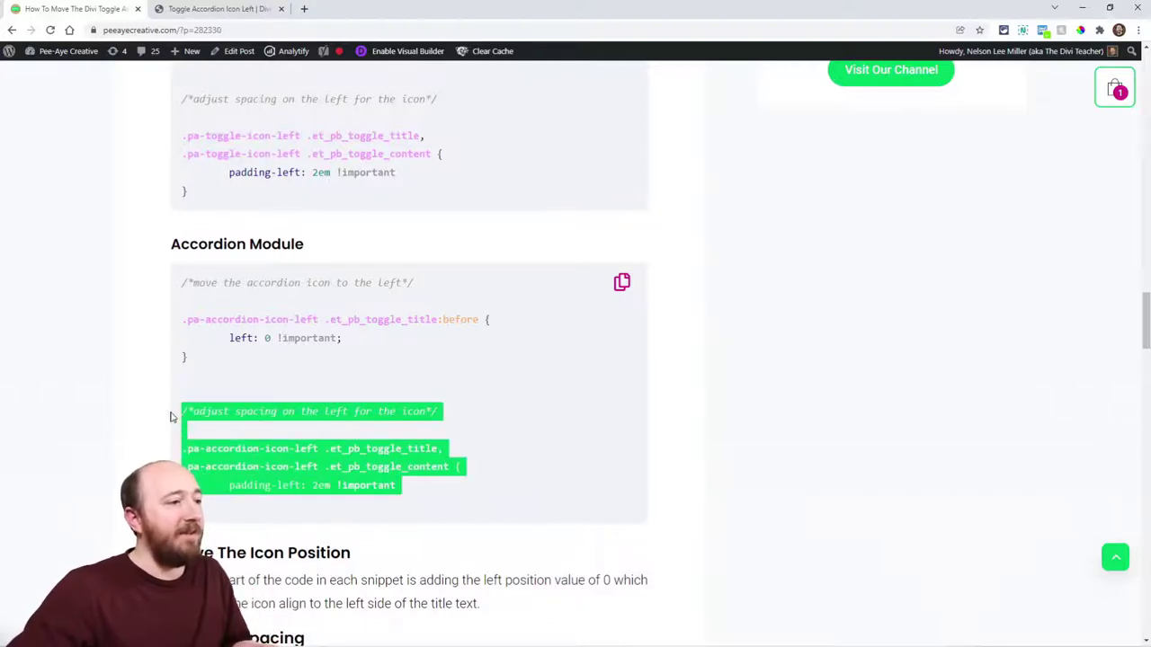
pyautogui.click(419, 462)
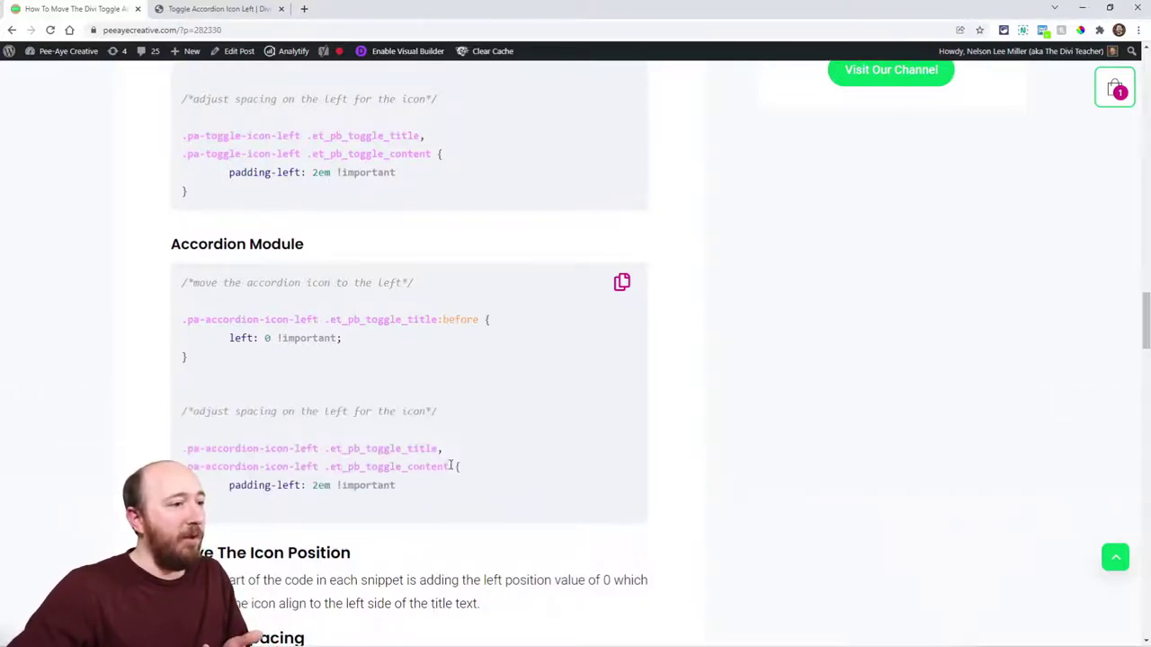
pyautogui.moveTo(448, 467); pyautogui.dragTo(217, 449)
pyautogui.click(405, 447)
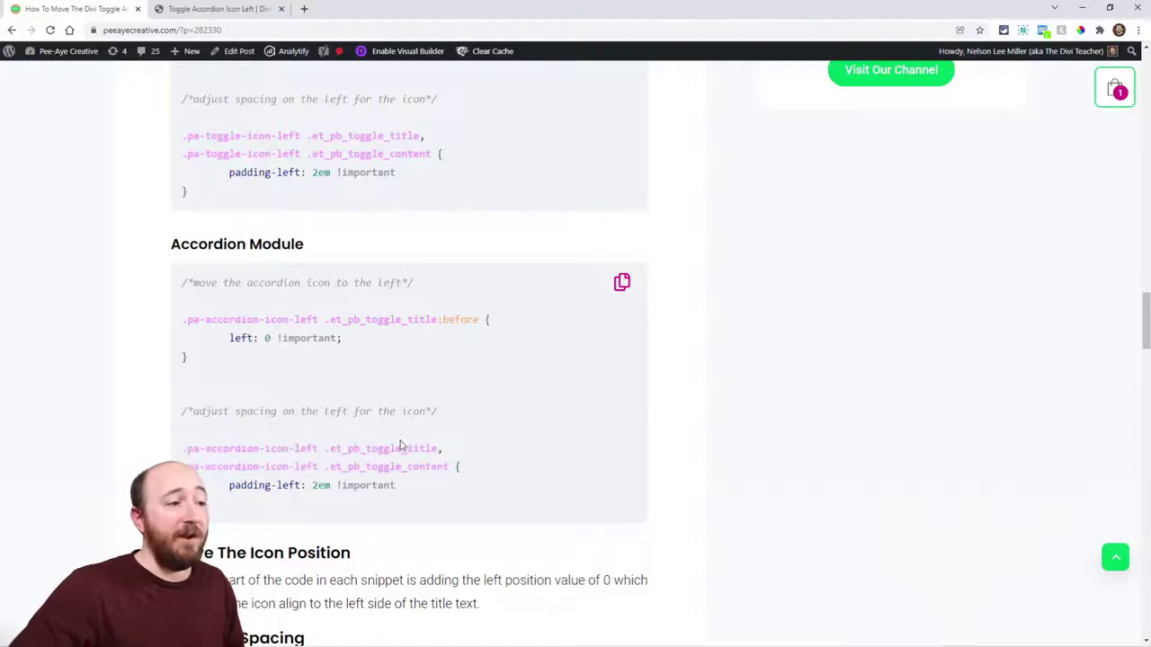
pyautogui.moveTo(444, 452); pyautogui.dragTo(203, 447)
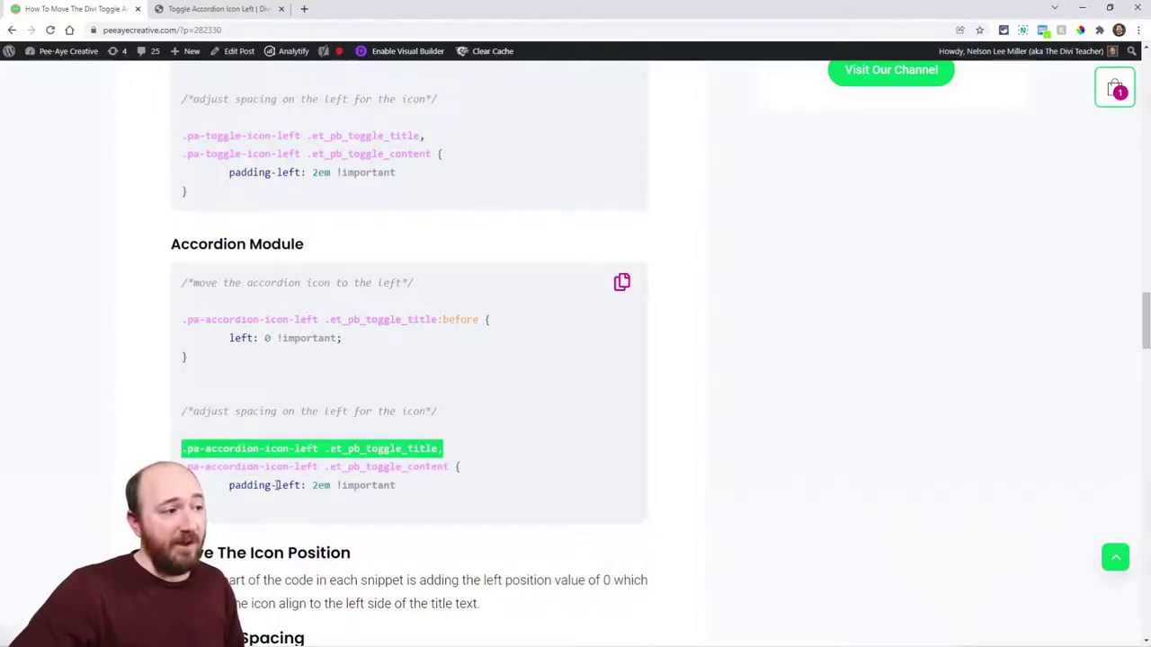
pyautogui.moveTo(229, 487); pyautogui.dragTo(401, 486)
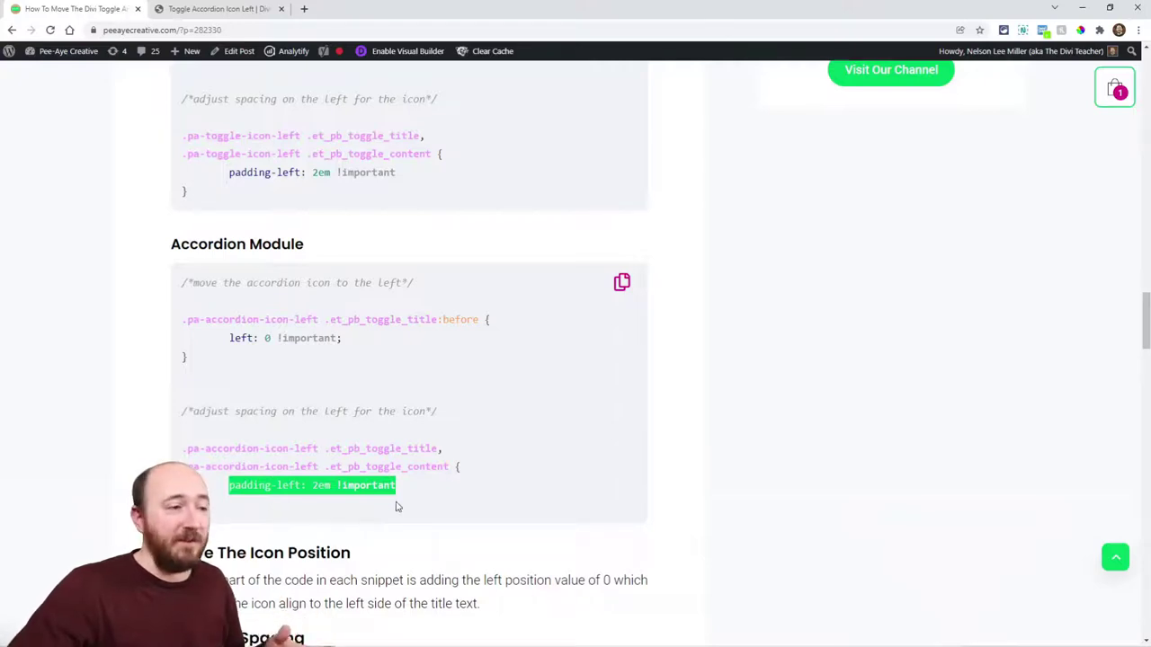
pyautogui.moveTo(443, 467); pyautogui.dragTo(212, 467)
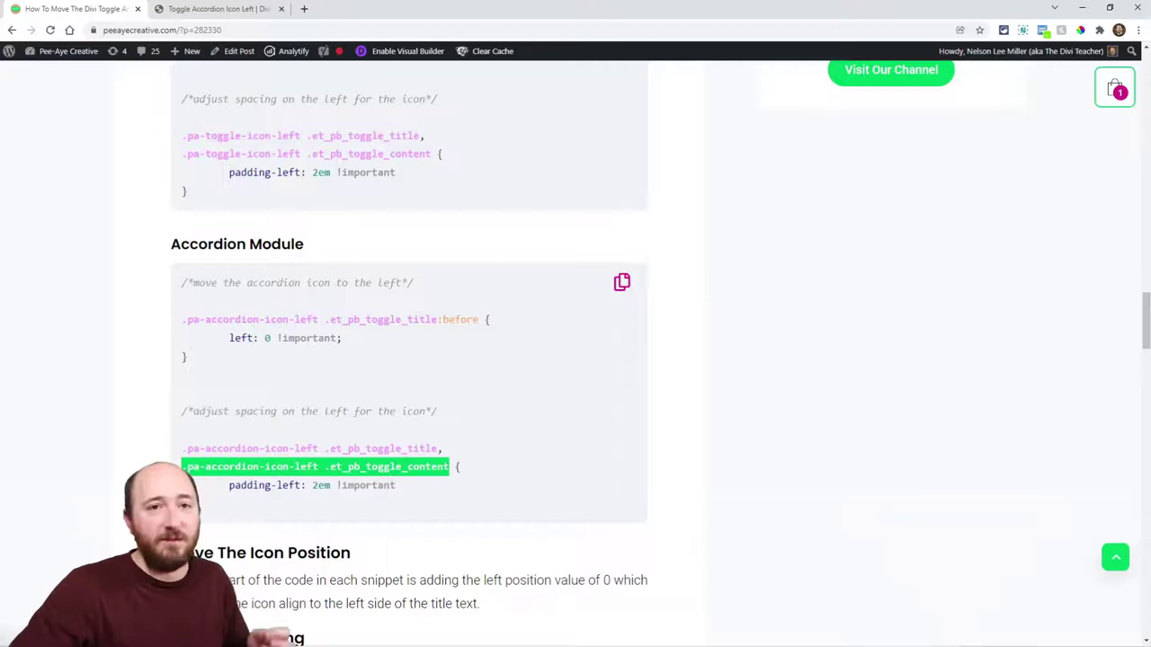
pyautogui.click(306, 481)
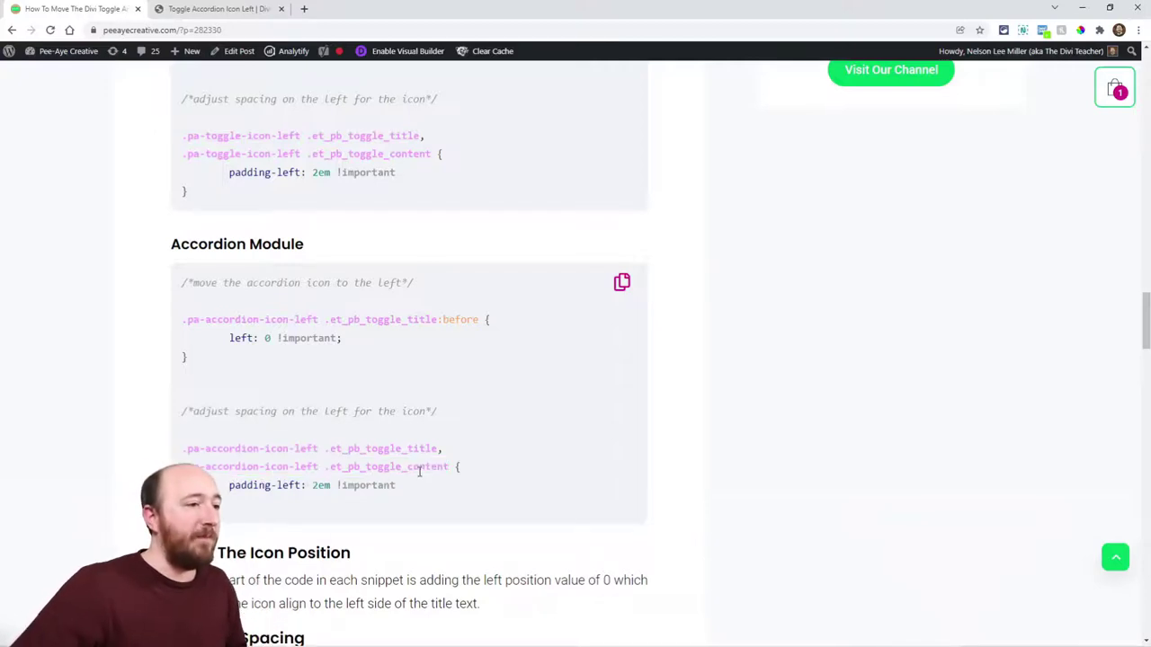
pyautogui.scroll(1, 422, 338)
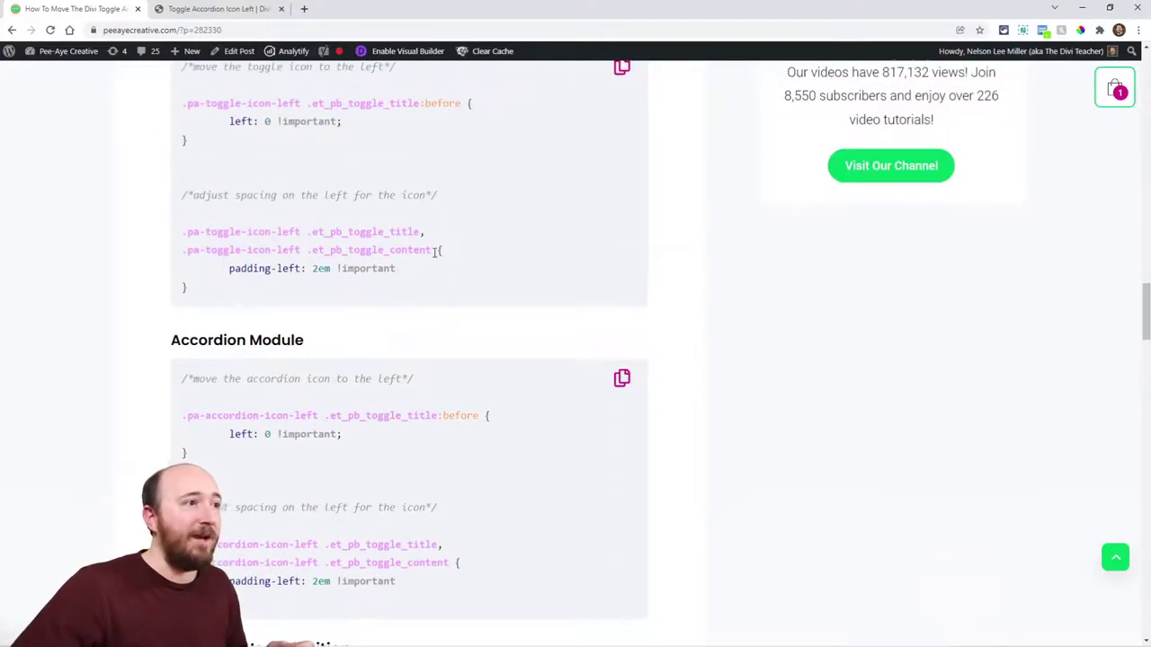
pyautogui.moveTo(435, 250); pyautogui.dragTo(422, 234)
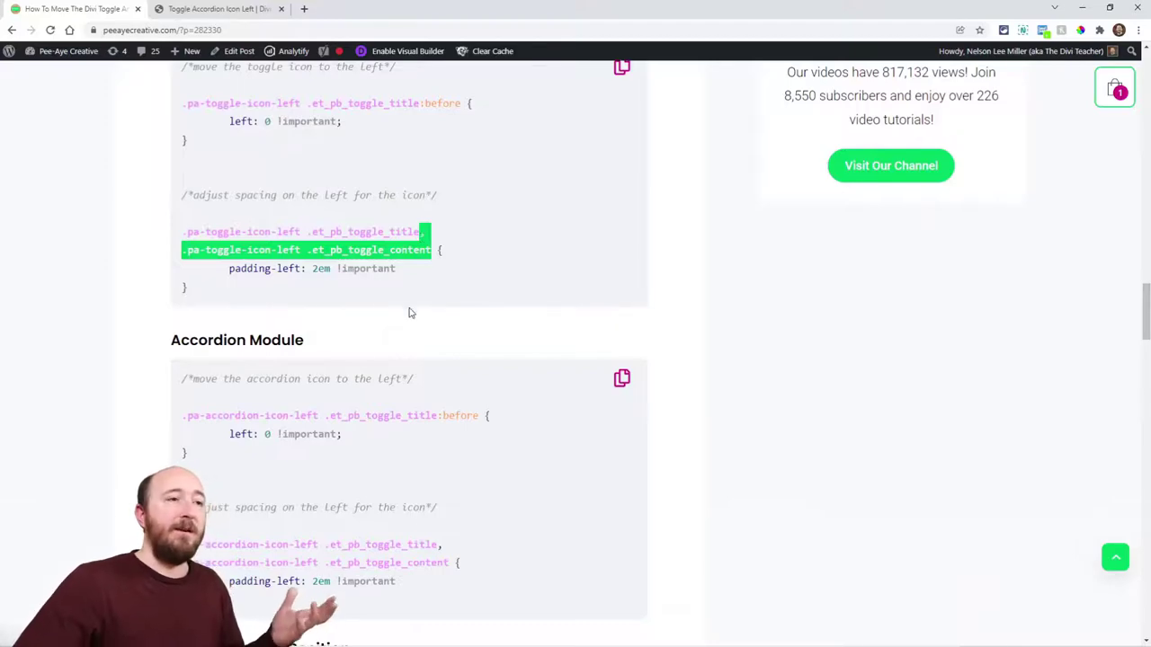
# Switch back to the demo page and collapse both toggles in the Toggle Module section to compare their title rows.
pyautogui.hotkey('ctrl', 'Tab')
pyautogui.scroll(5, 475, 298)
pyautogui.click(316, 356)
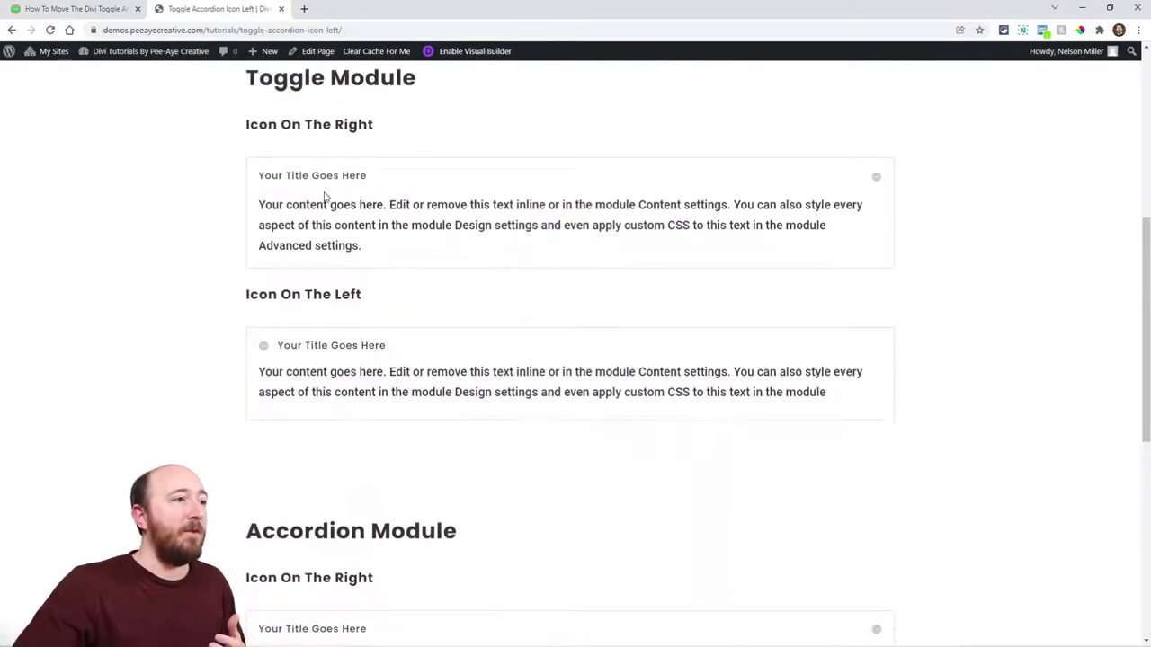
pyautogui.click(337, 179)
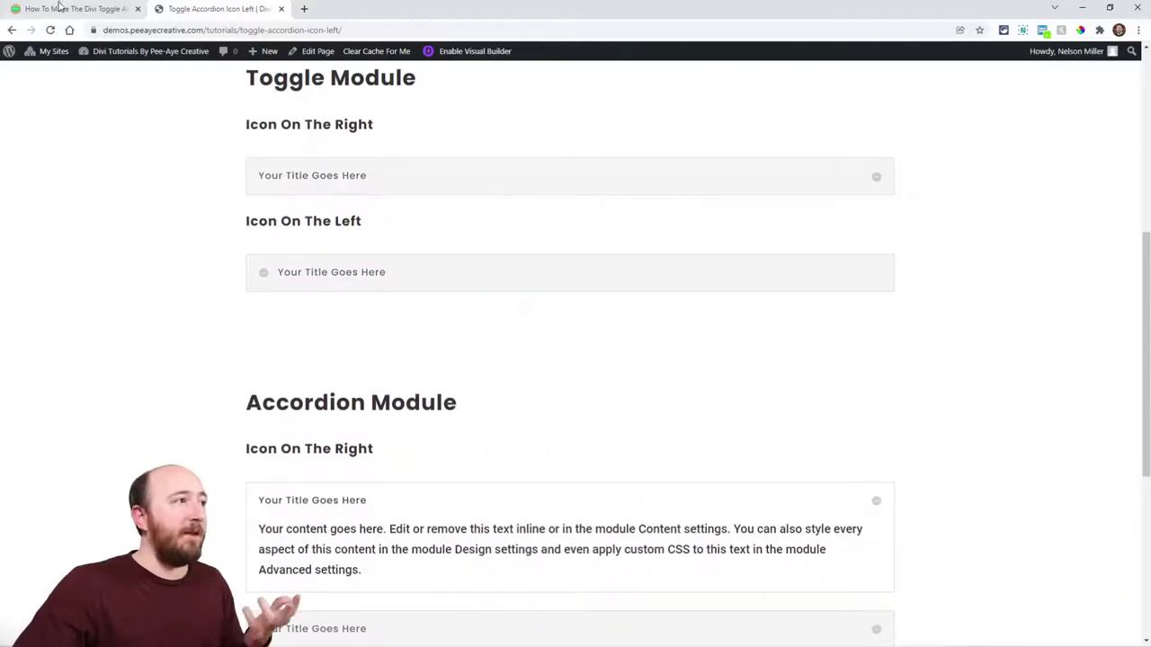
# Return to the tutorial article and read the explanations of icon position, spacing, and optional left alignment of the content.
pyautogui.hotkey('ctrl', 'Tab')
pyautogui.scroll(-3, 426, 372)
pyautogui.scroll(-3, 426, 372)
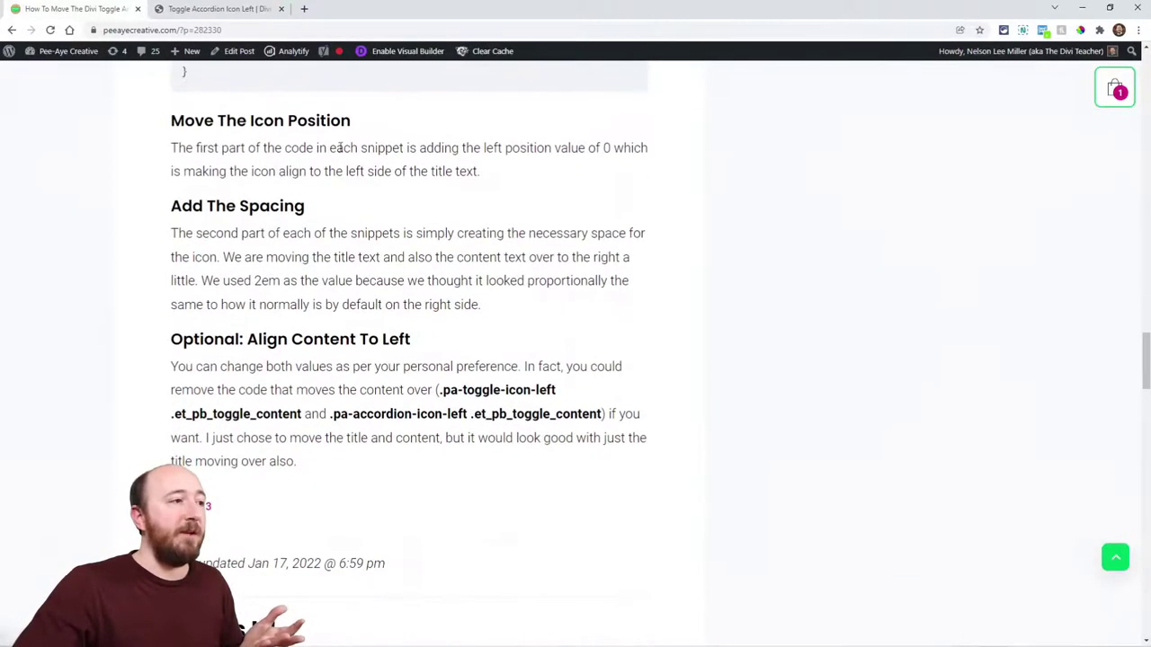